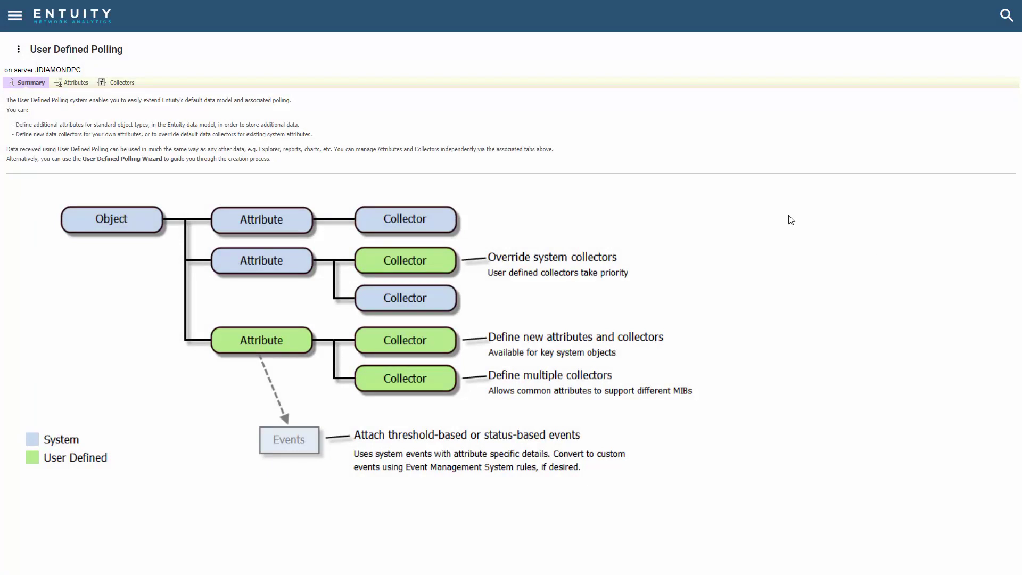
# Show the user defined collectors in the Object Attributes category
pyautogui.click(118, 83)
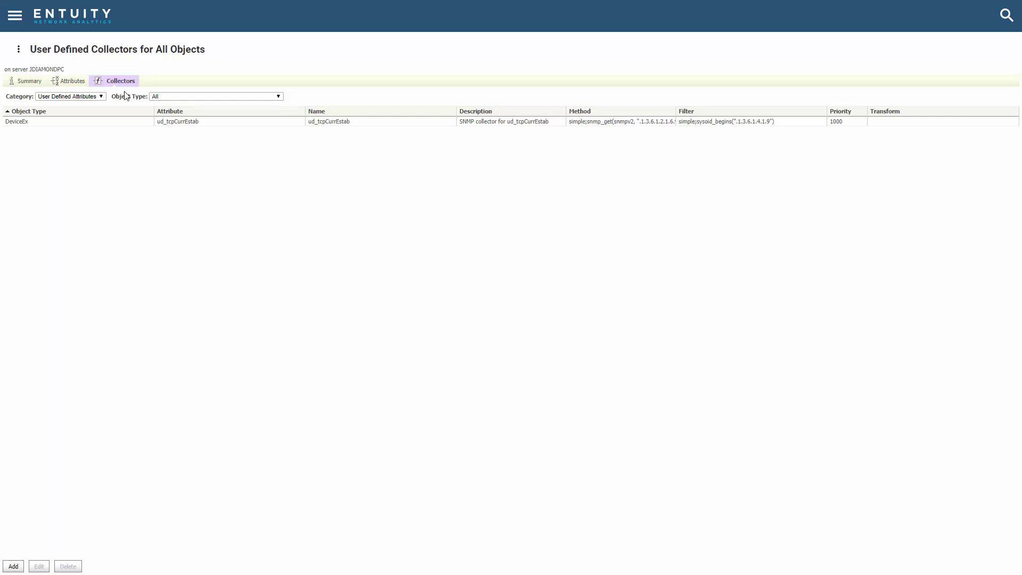
pyautogui.click(100, 96)
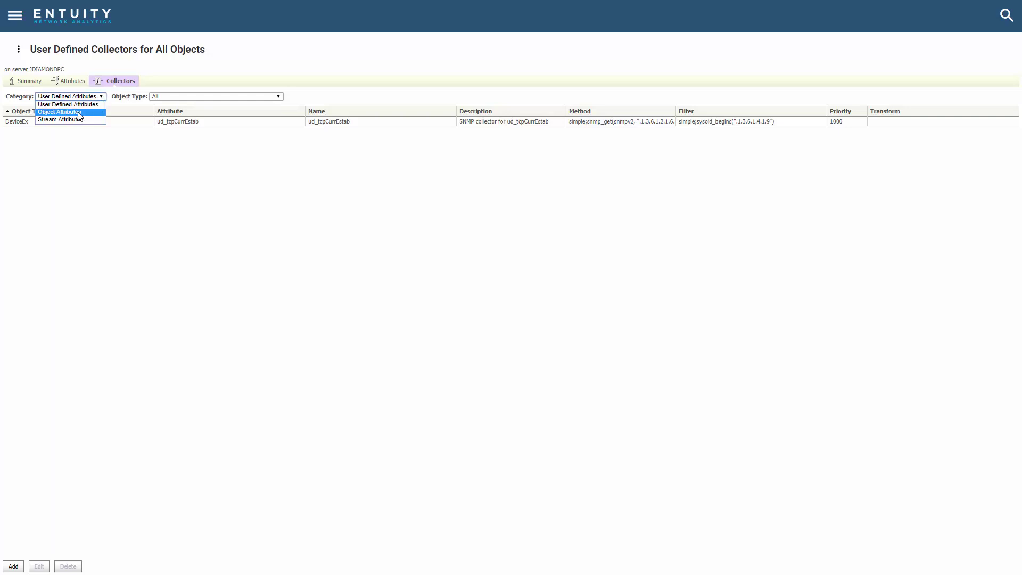
pyautogui.click(79, 112)
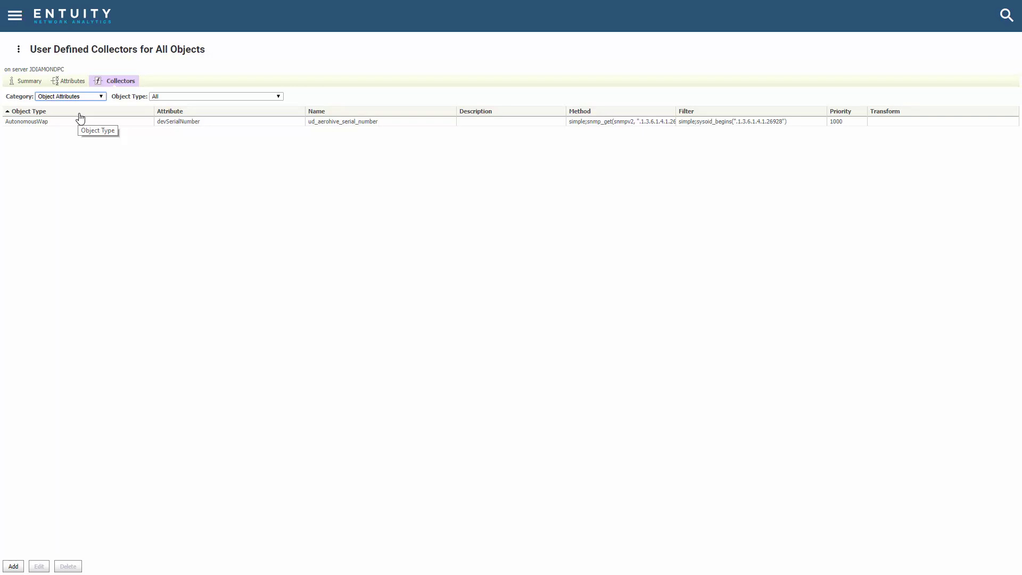
# Start adding a collector, using the router e2821 from the full device list as the example device
pyautogui.click(14, 567)
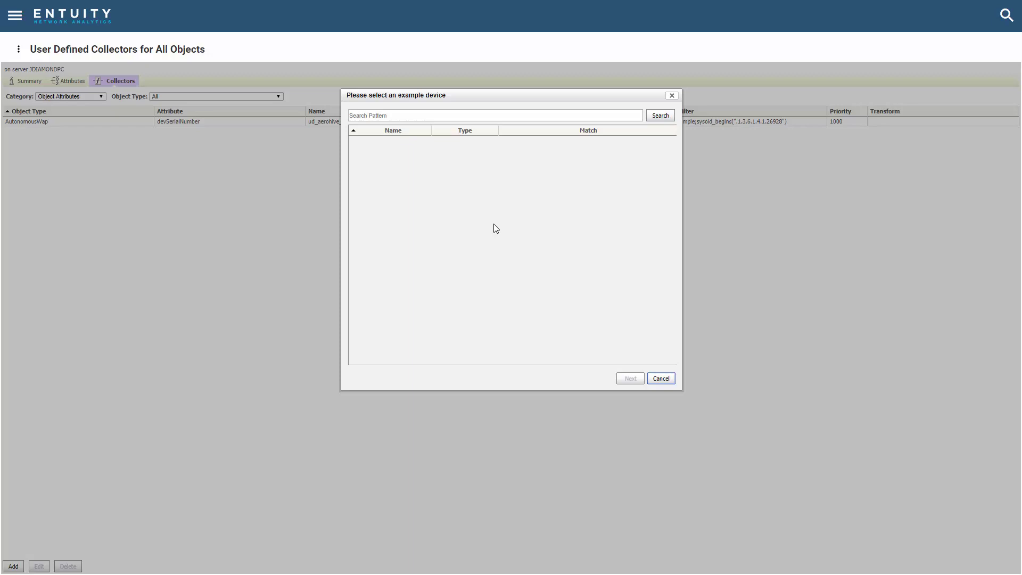
pyautogui.click(660, 115)
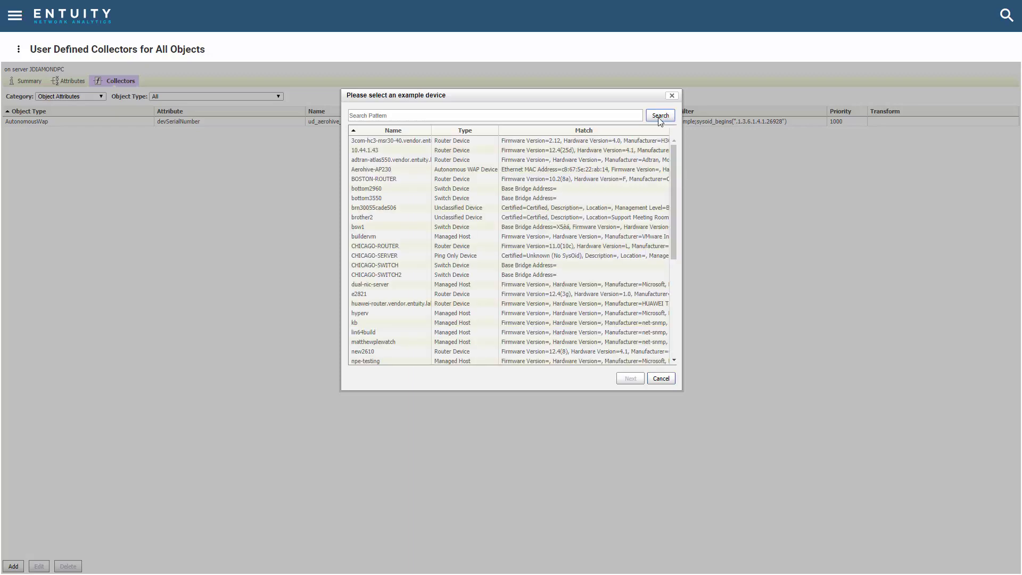
pyautogui.click(355, 295)
pyautogui.click(631, 378)
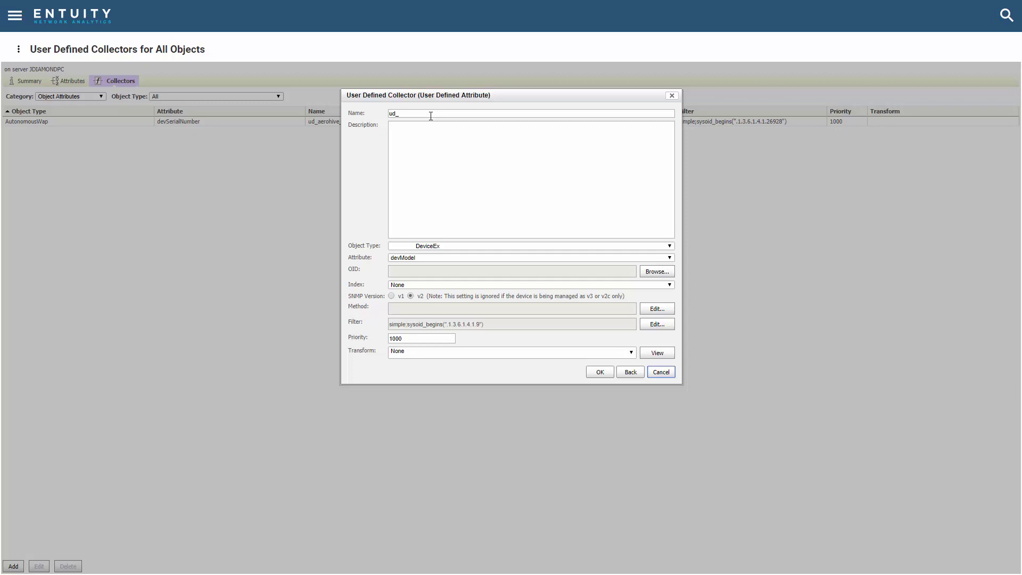
# Name the collector ud_flashFileIndex and set its object type to UDComponent01
pyautogui.click(430, 115)
pyautogui.write('flashFileIndex')
pyautogui.click(422, 163)
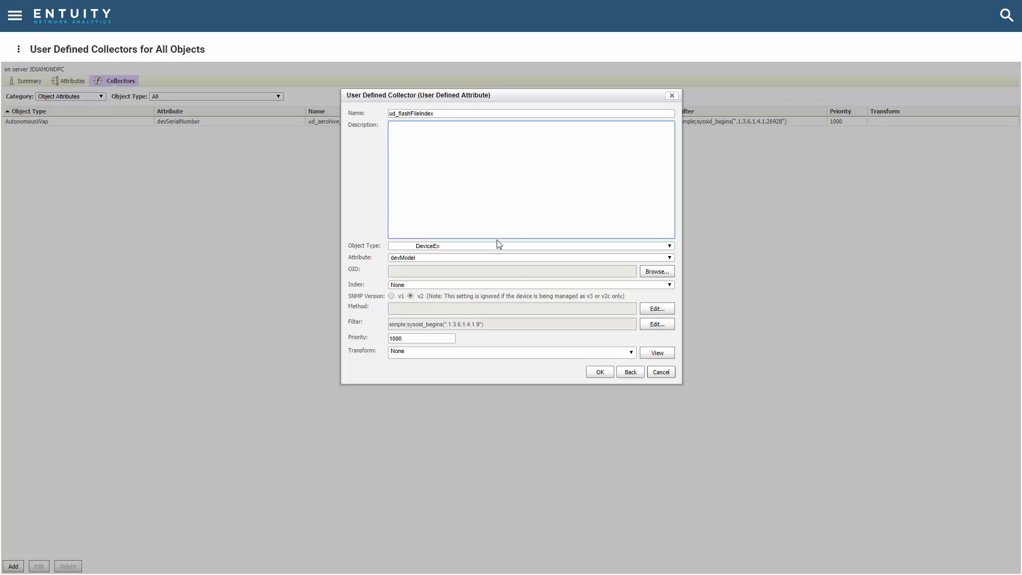
pyautogui.click(671, 247)
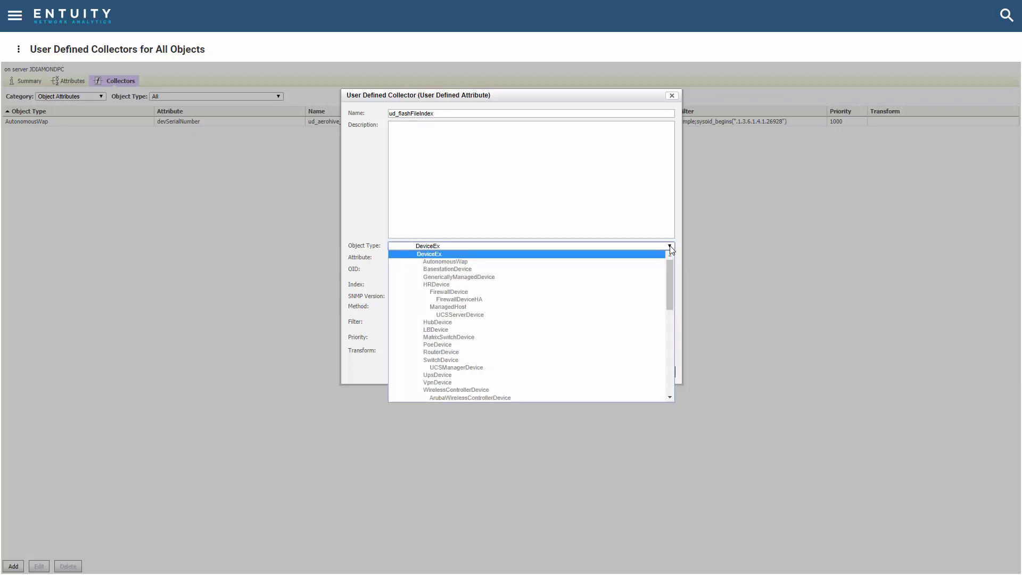
pyautogui.click(670, 324)
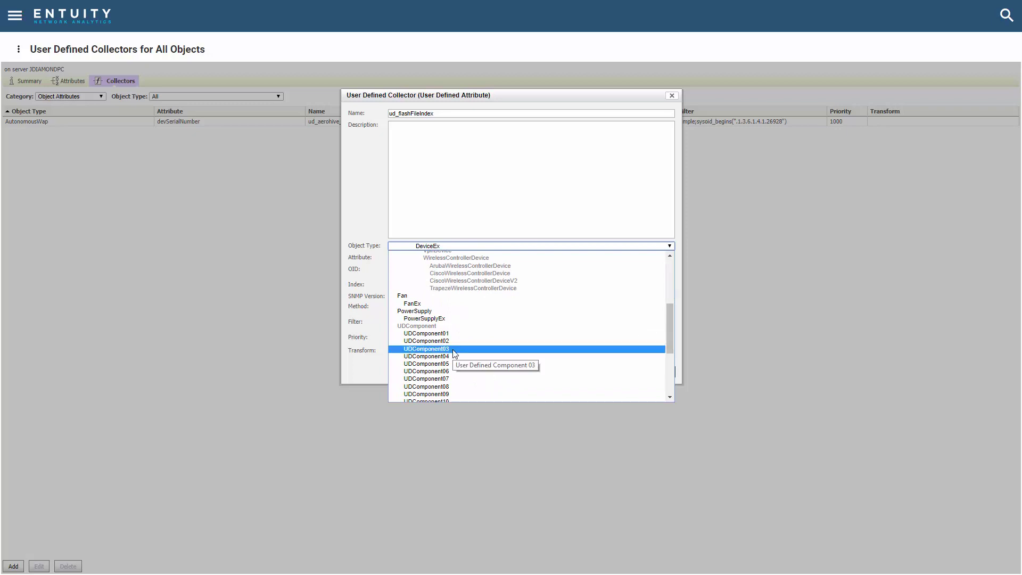
pyautogui.click(454, 333)
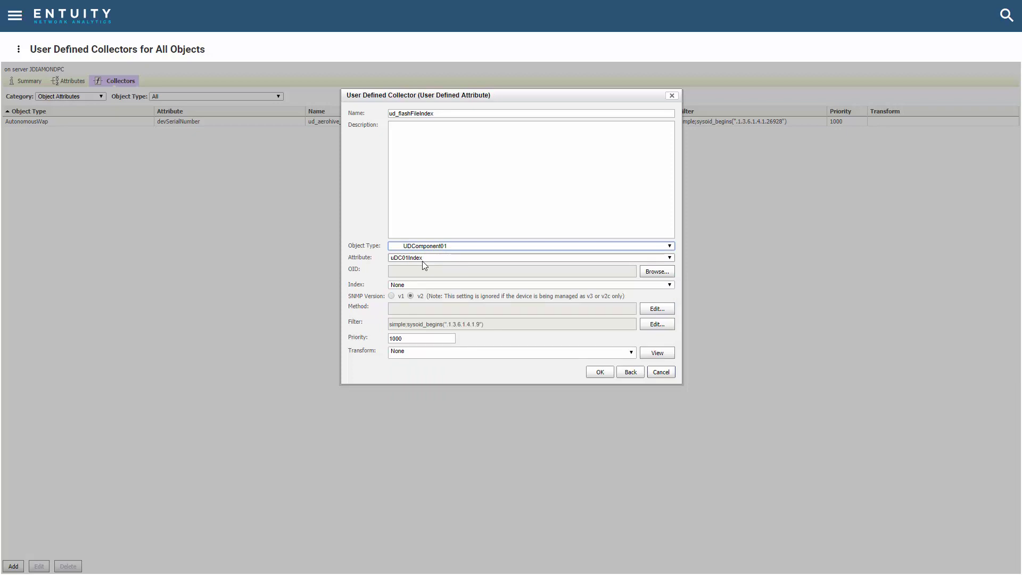
# Import the CISCO-FLASH-MIB.my file from the custom MIBs folder through the MIB management of the collector's OID browser
pyautogui.click(652, 278)
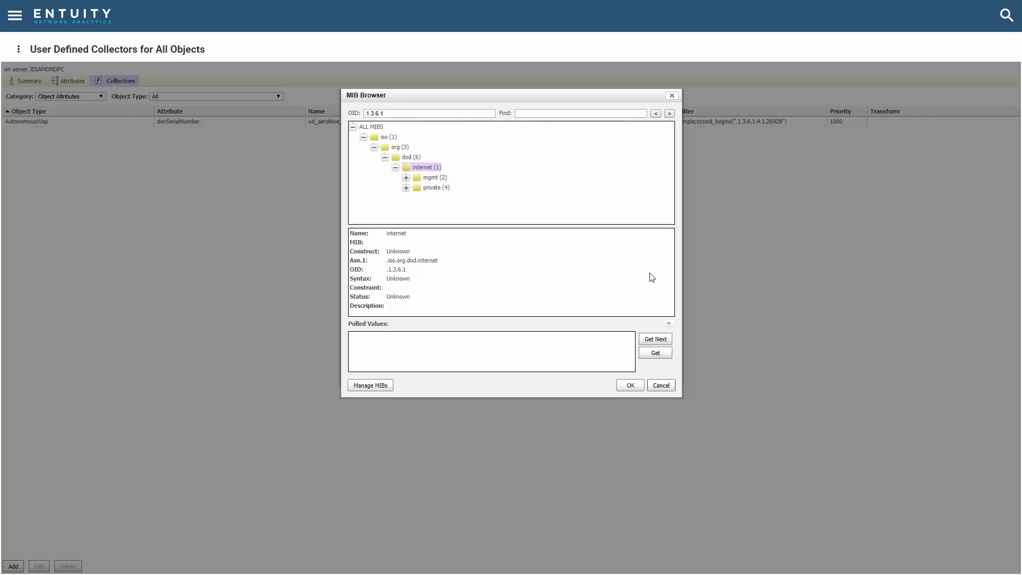
pyautogui.click(372, 386)
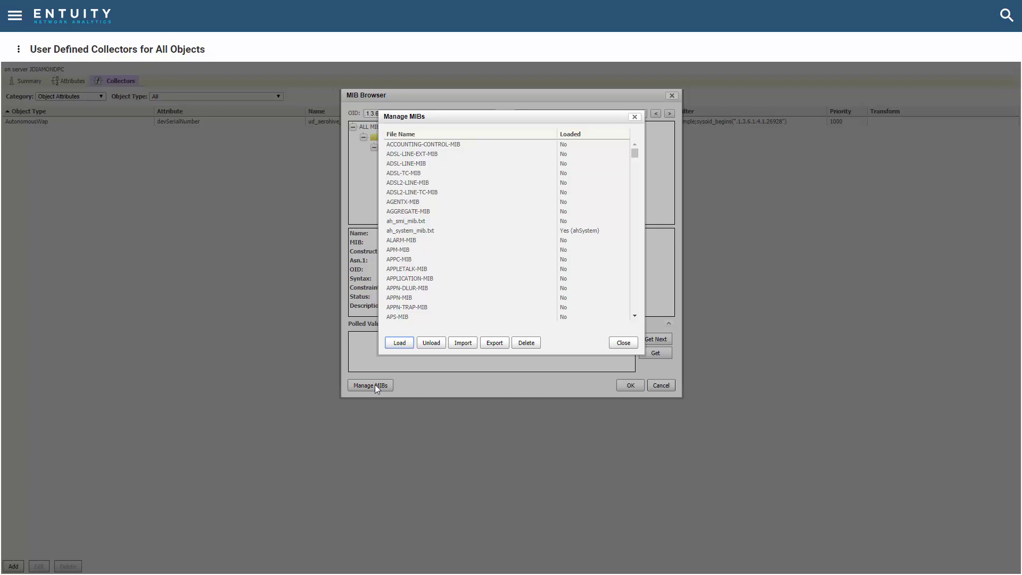
pyautogui.scroll(-5, 635, 291)
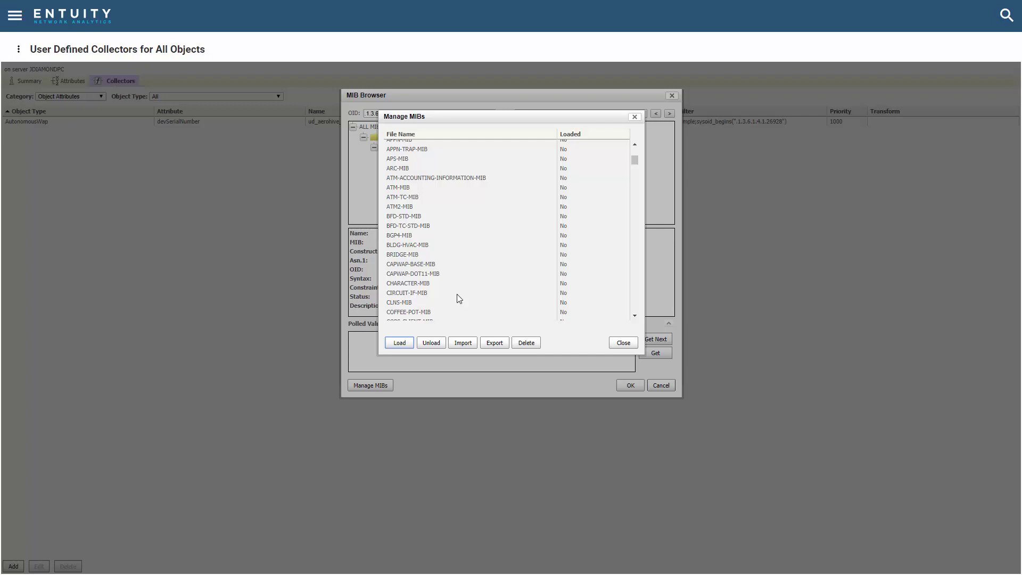
pyautogui.click(463, 343)
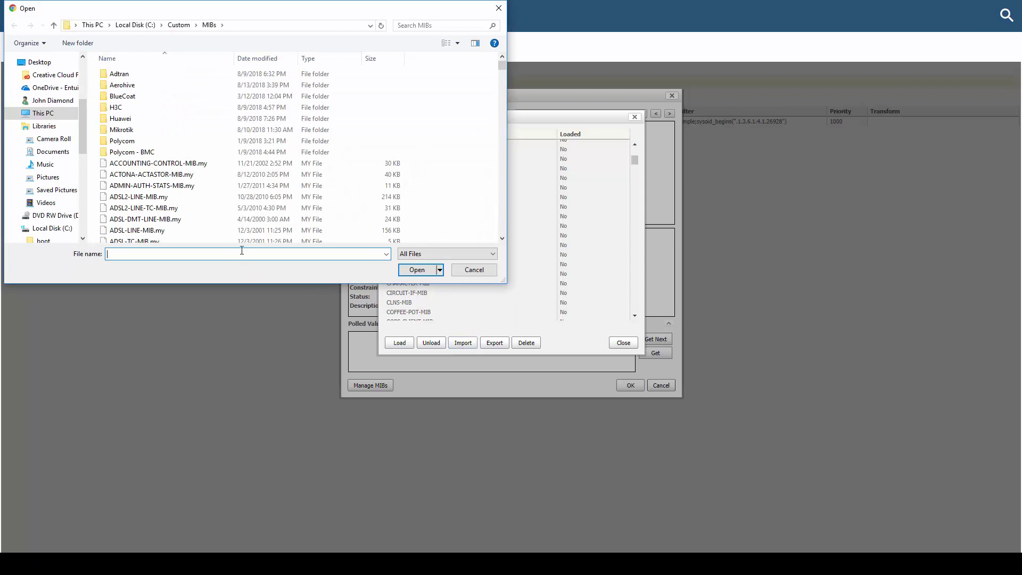
pyautogui.write('CIS')
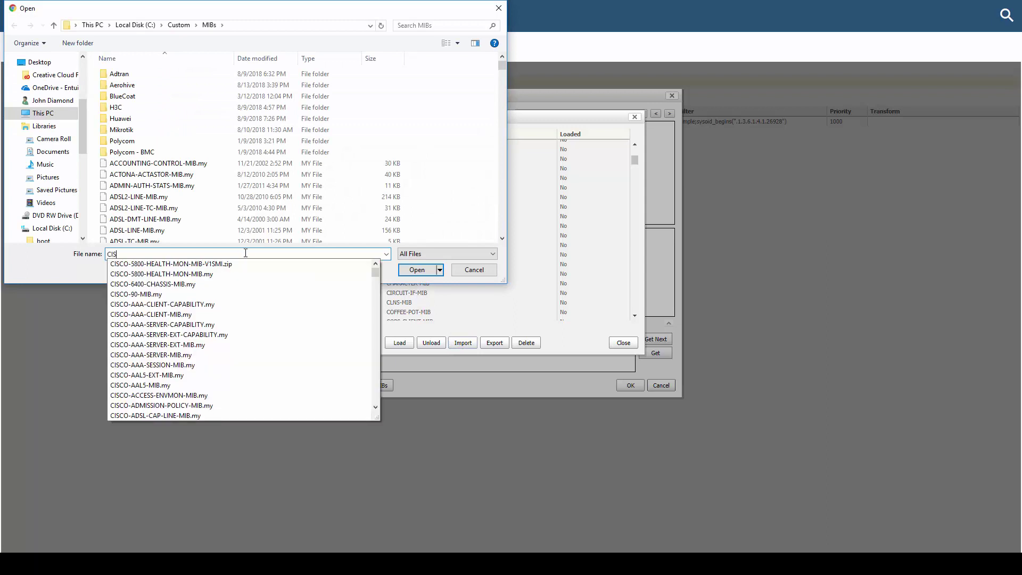
pyautogui.write('CO-FLA')
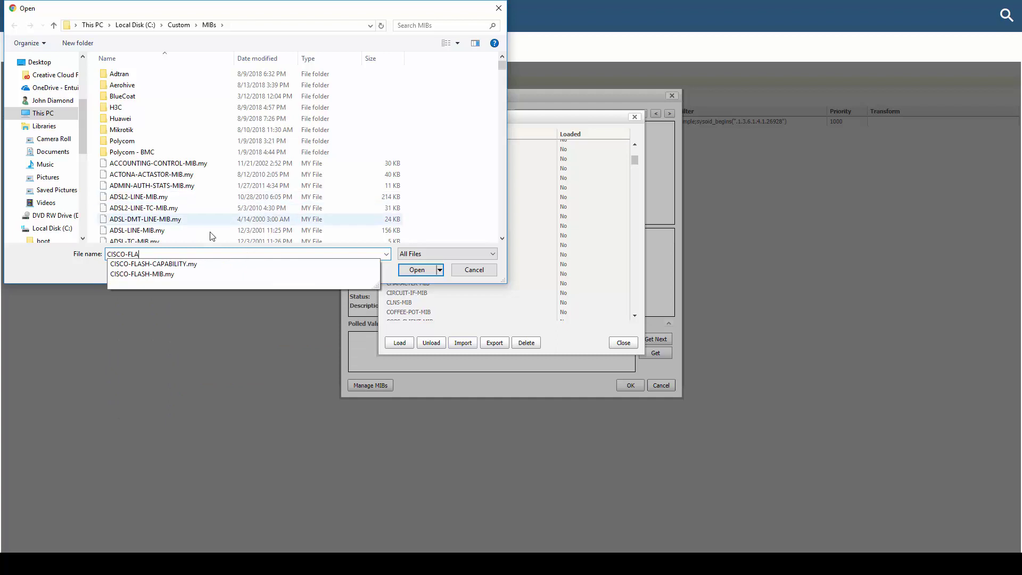
pyautogui.click(168, 275)
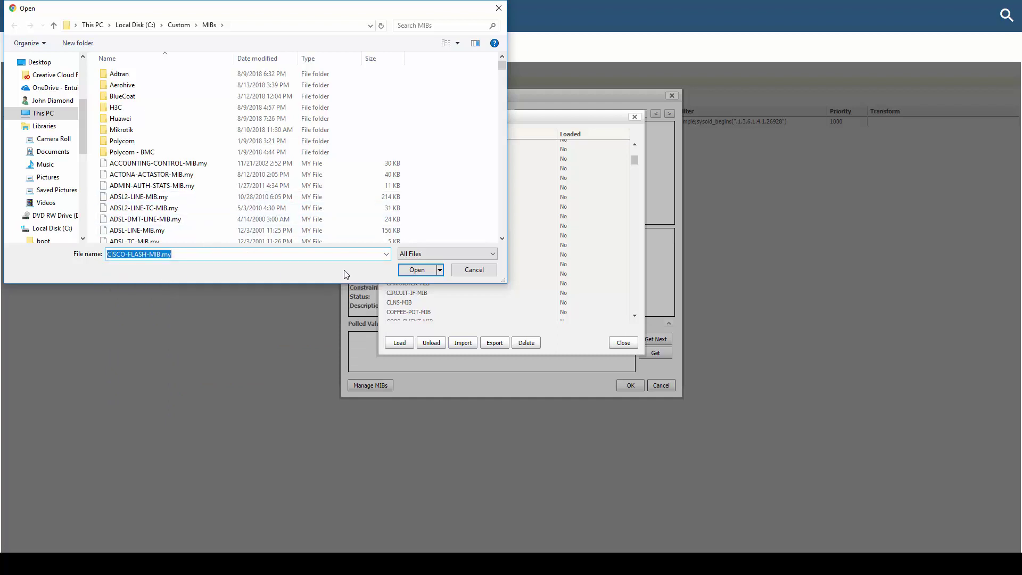
pyautogui.click(416, 269)
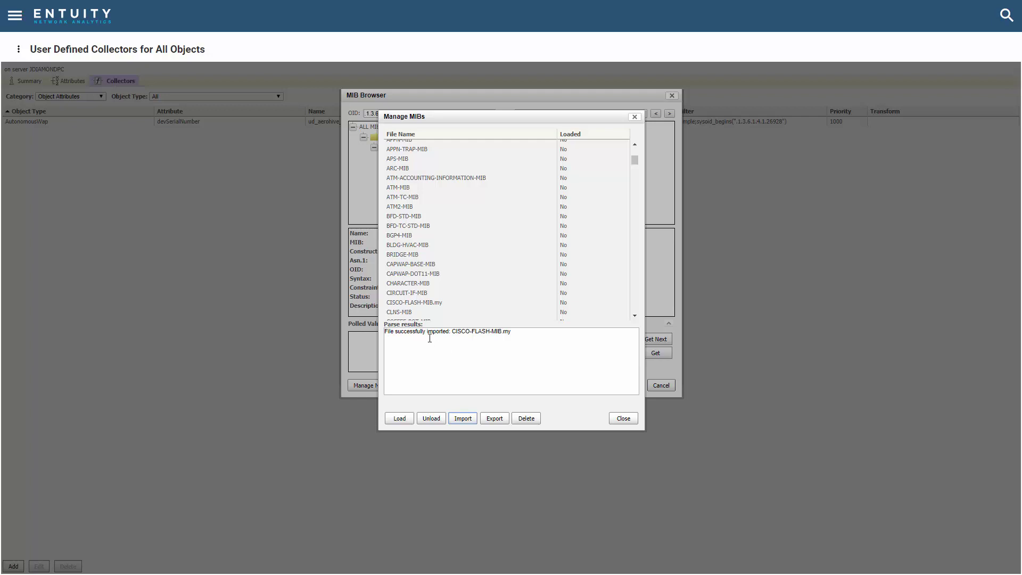
# Try to load CISCO-FLASH-MIB.my and check the parse results for the MIB it references
pyautogui.click(428, 304)
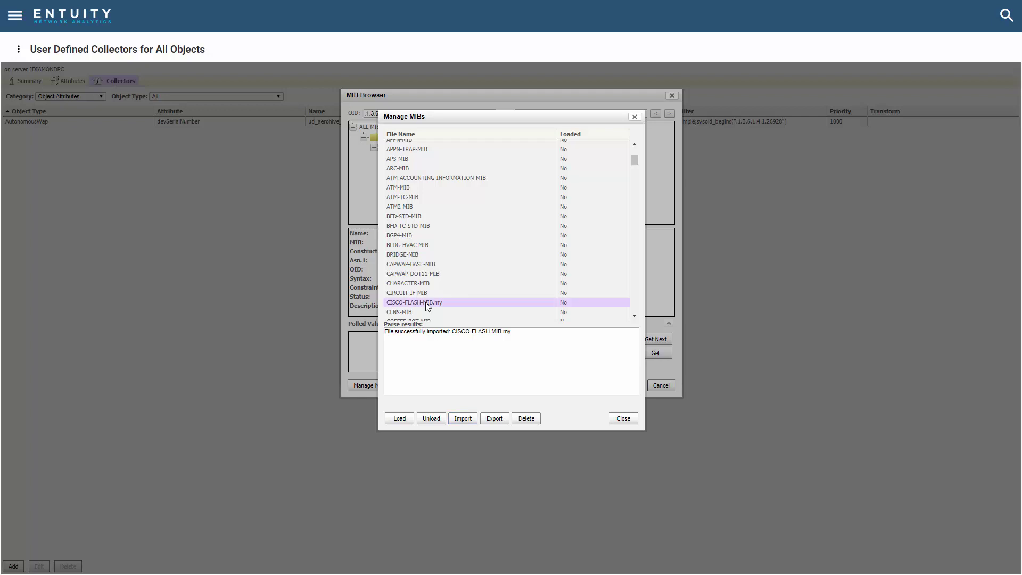
pyautogui.click(399, 418)
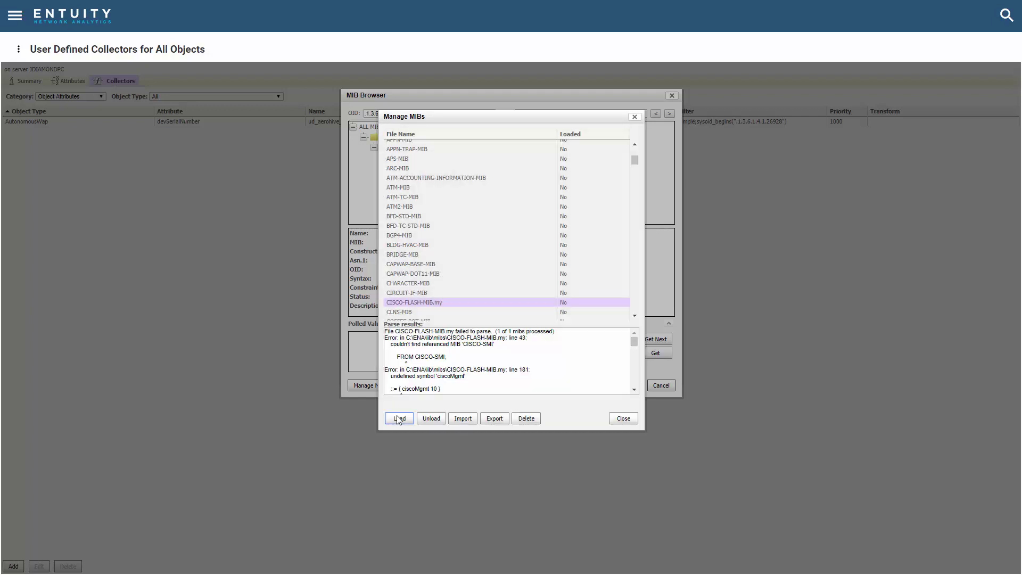
pyautogui.moveTo(397, 355); pyautogui.dragTo(446, 356)
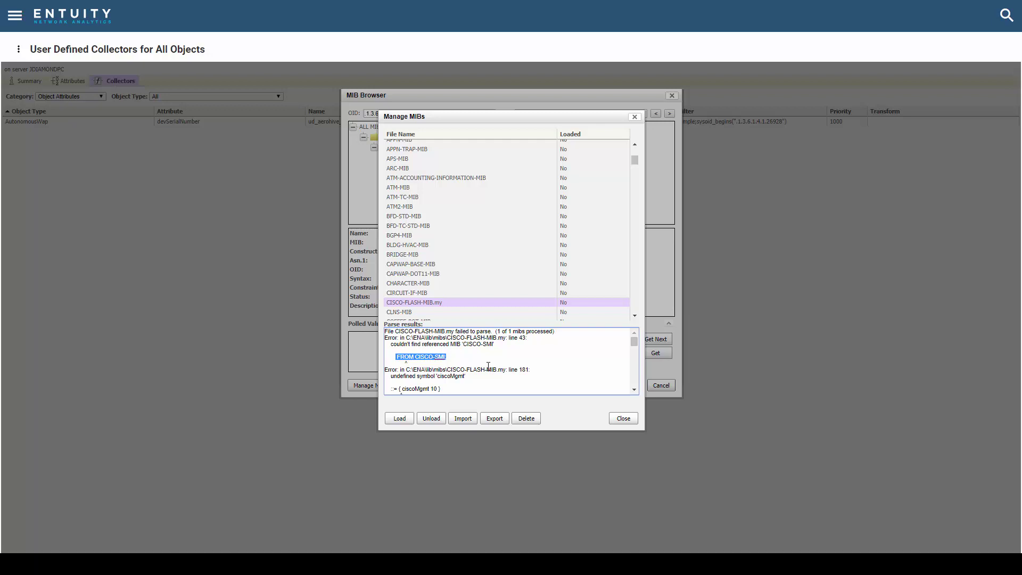
# Import the referenced CISCO-SMI.my file from the custom MIBs folder
pyautogui.click(464, 419)
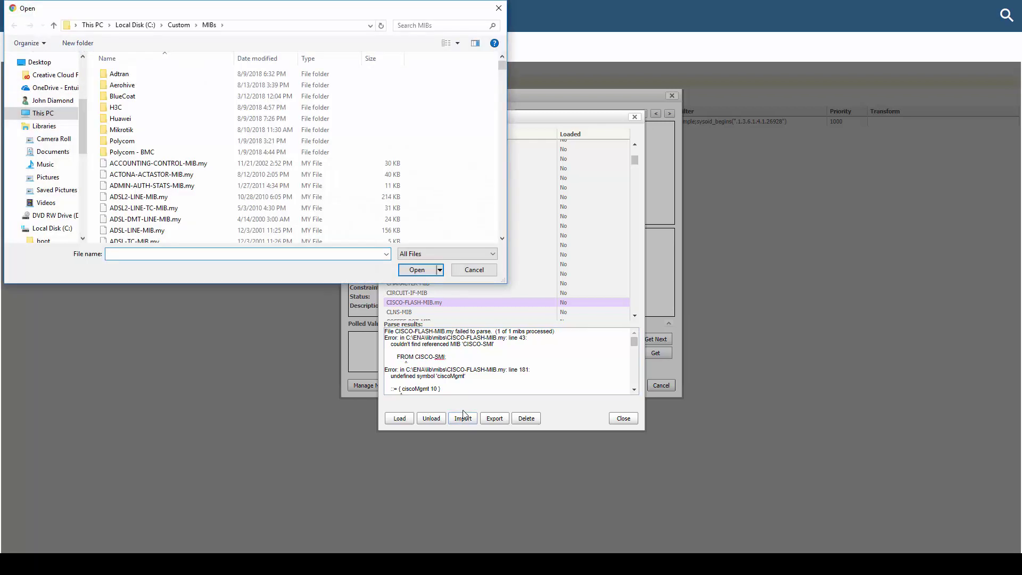
pyautogui.write('CIS')
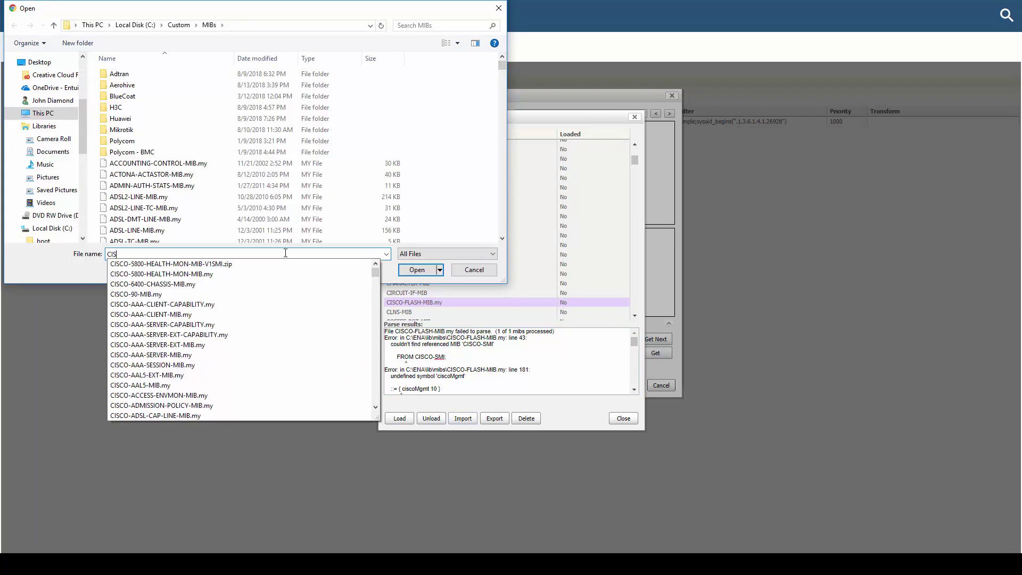
pyautogui.write('CO-SMI')
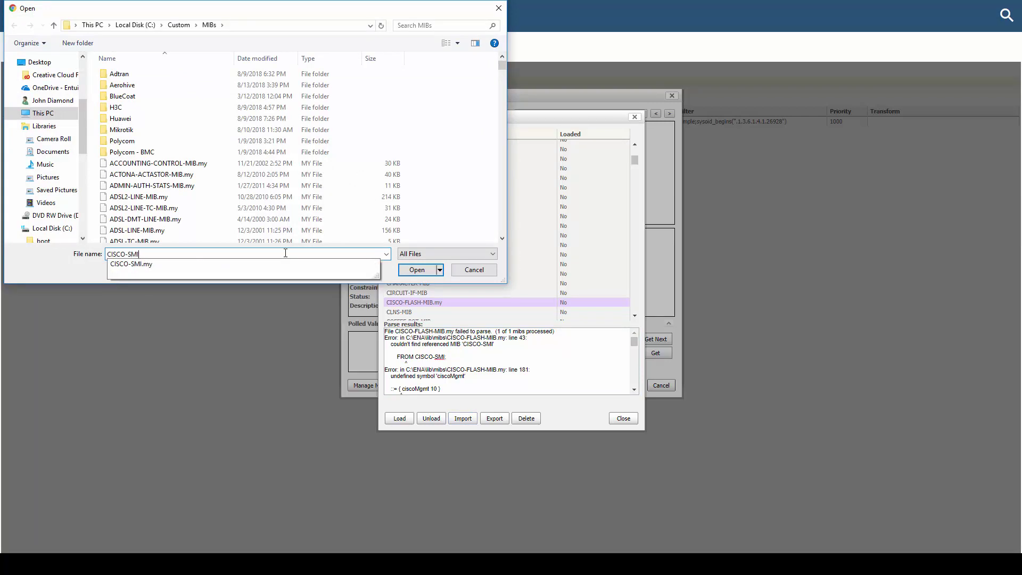
pyautogui.click(258, 265)
pyautogui.click(406, 272)
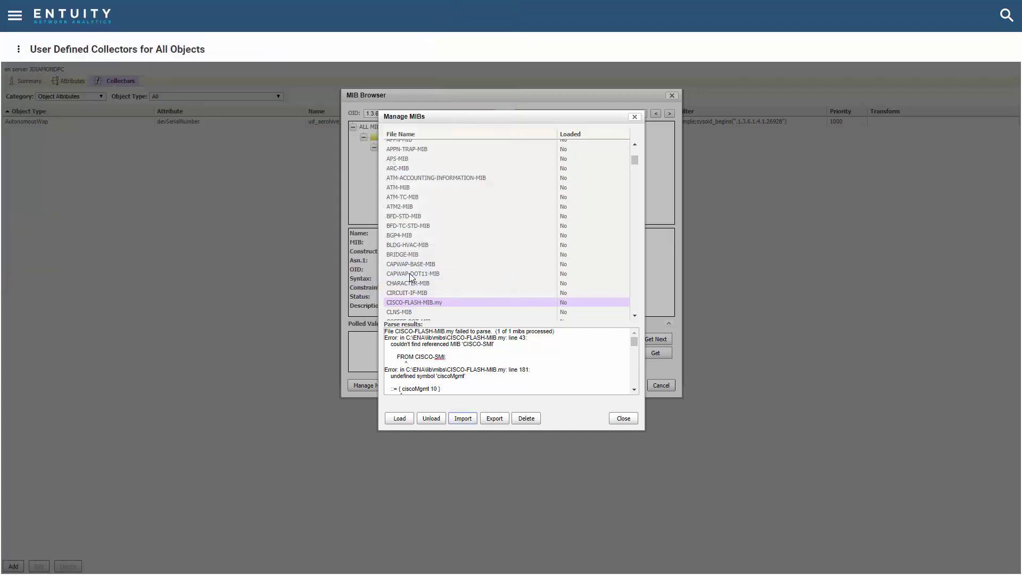
# Load CISCO-FLASH-MIB.my and return to the MIB browser
pyautogui.click(417, 304)
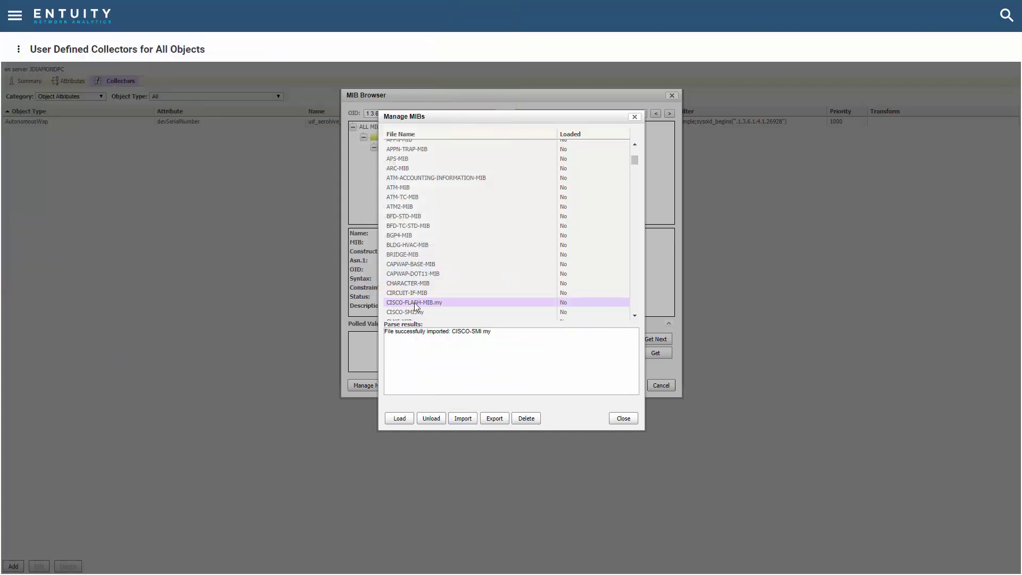
pyautogui.click(408, 419)
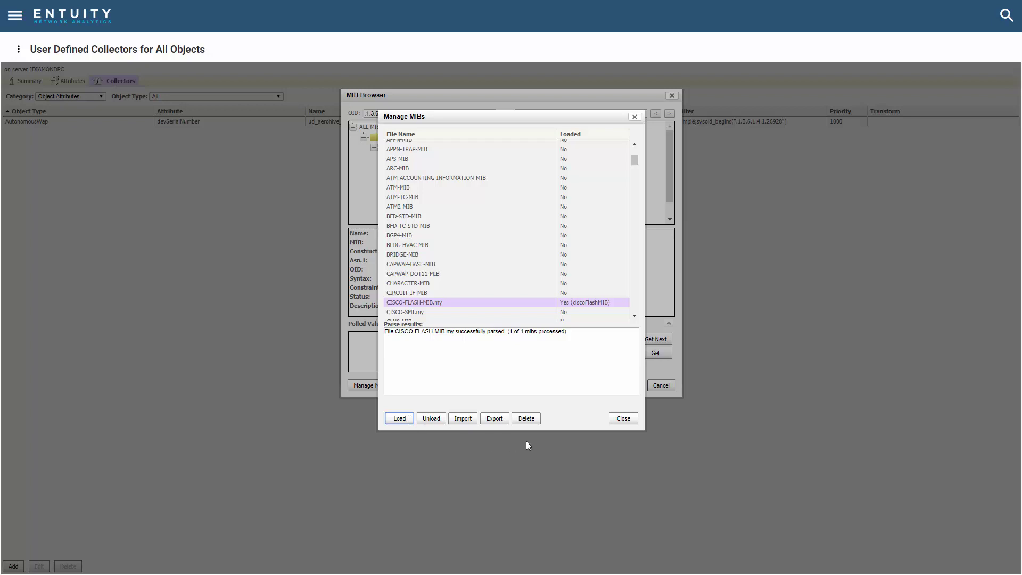
pyautogui.click(624, 418)
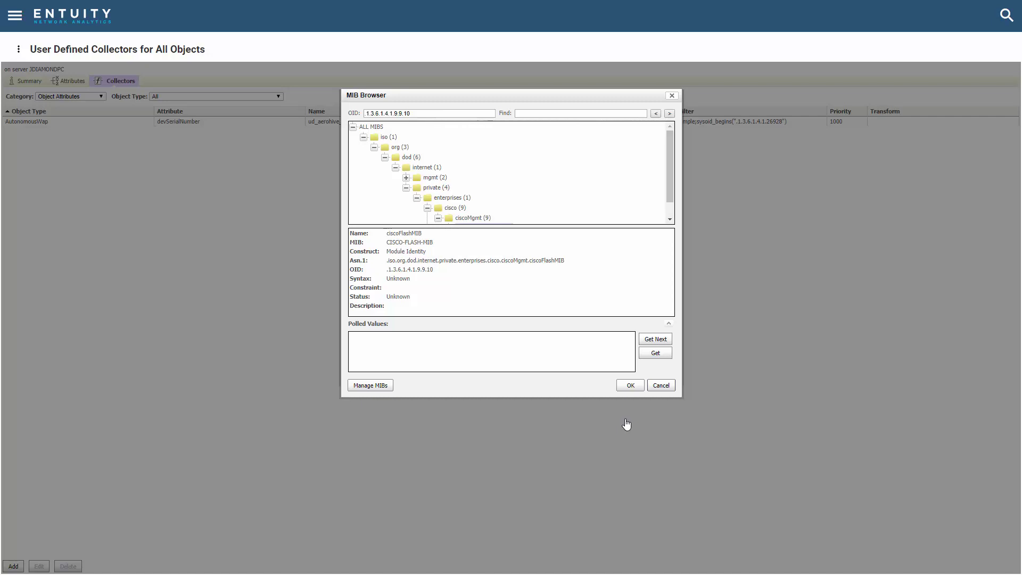
# Find FlashFileTable in the MIB tree and expand its ciscoFlashFileEntry node
pyautogui.click(590, 114)
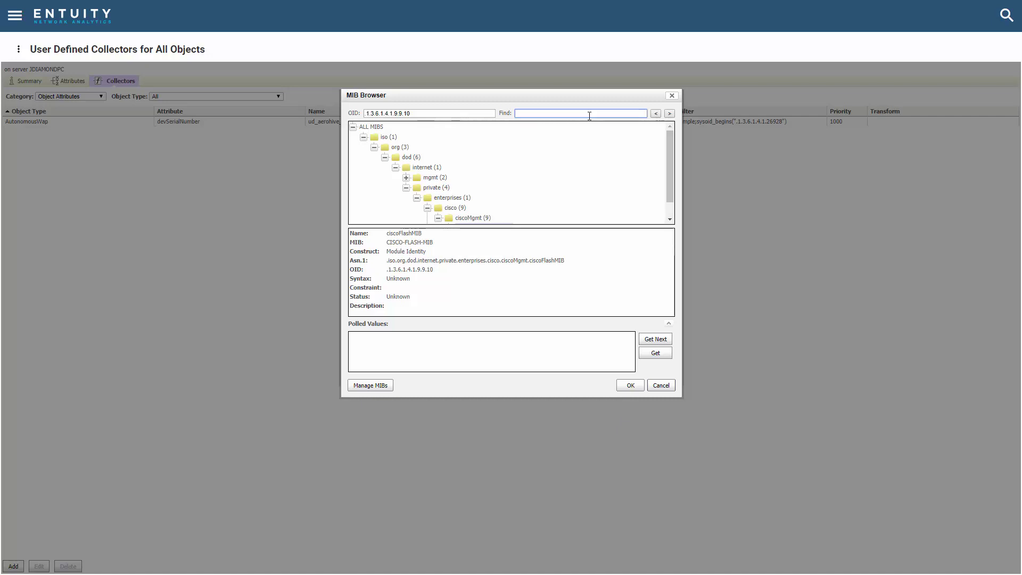
pyautogui.write('FlashFileTable')
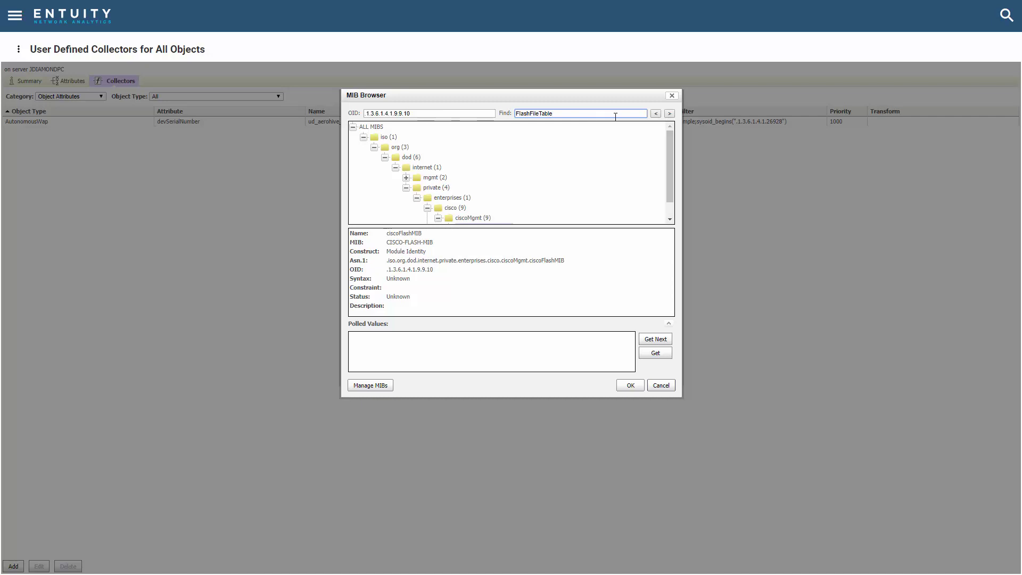
pyautogui.click(669, 114)
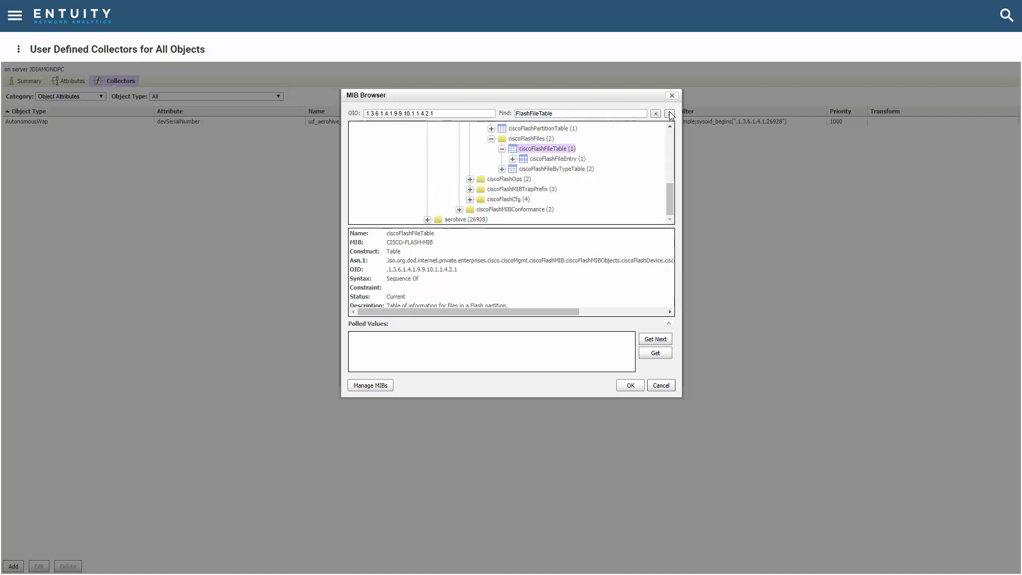
pyautogui.click(513, 160)
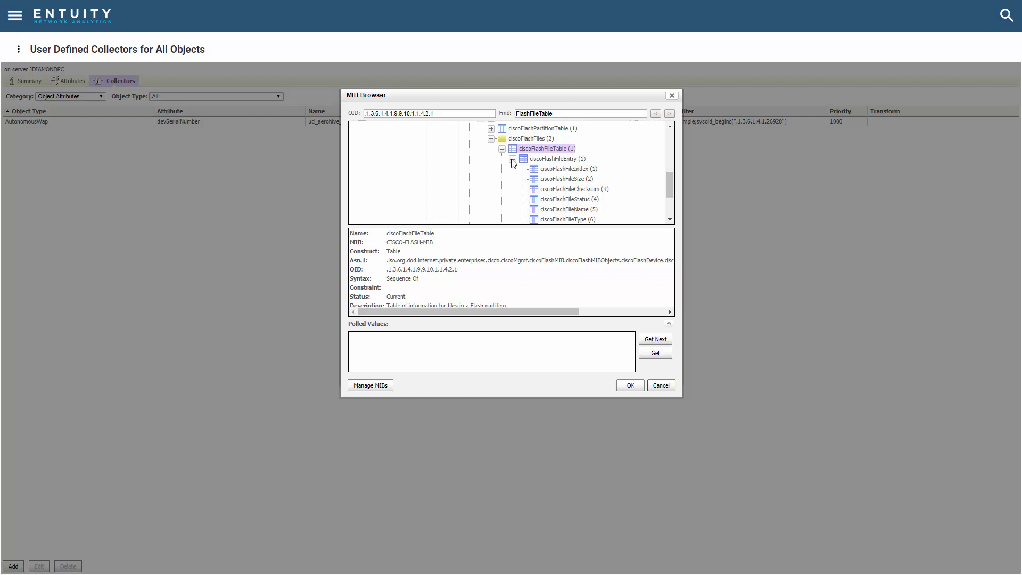
# Poll the example device for the first two values of the ciscoFlashFileSize column
pyautogui.click(567, 179)
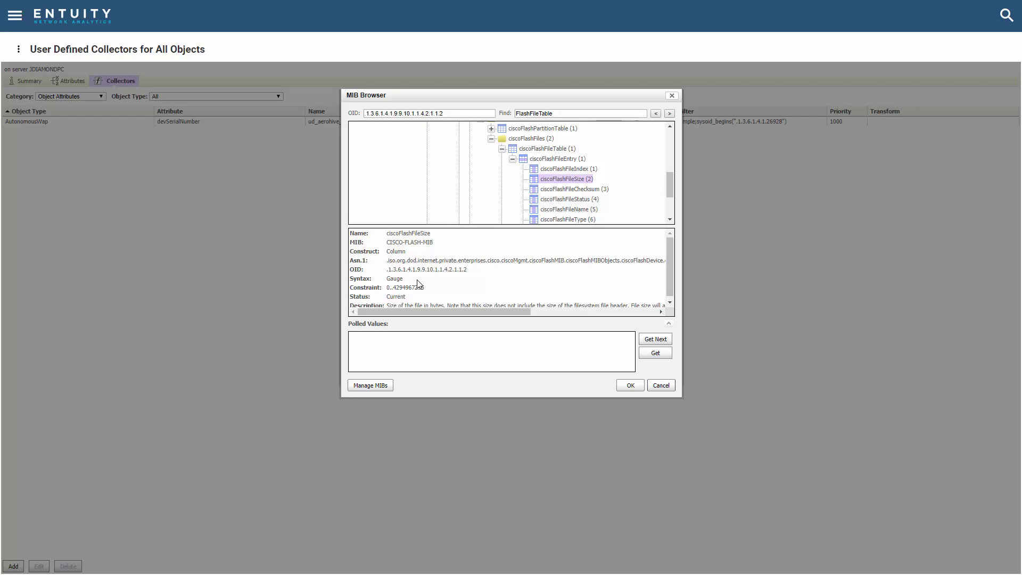
pyautogui.click(649, 343)
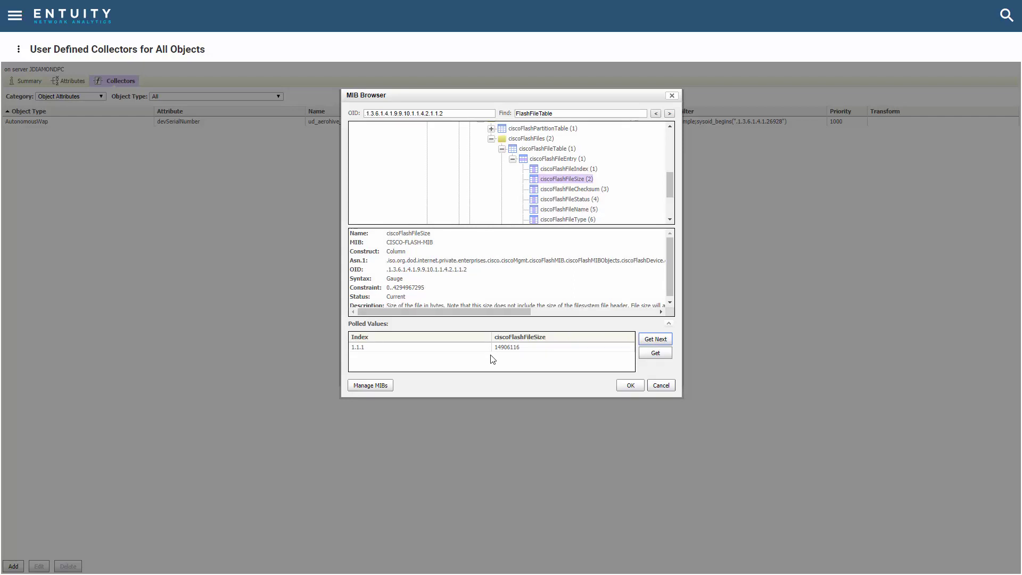
pyautogui.click(653, 342)
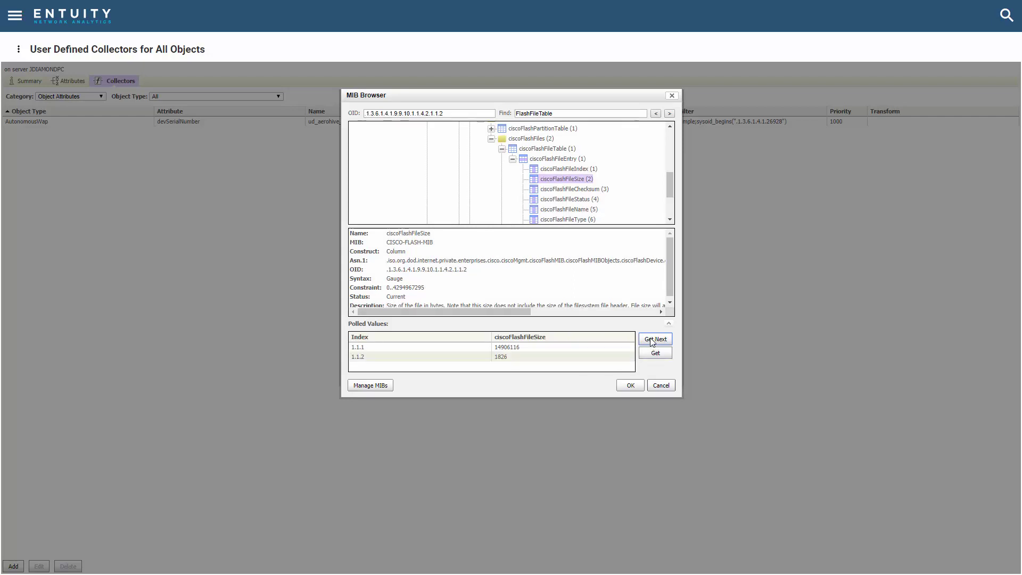
# Poll the ciscoFlashFileIndex column for a value and choose the ciscoFlashFileSize column as the collector's OID
pyautogui.click(573, 169)
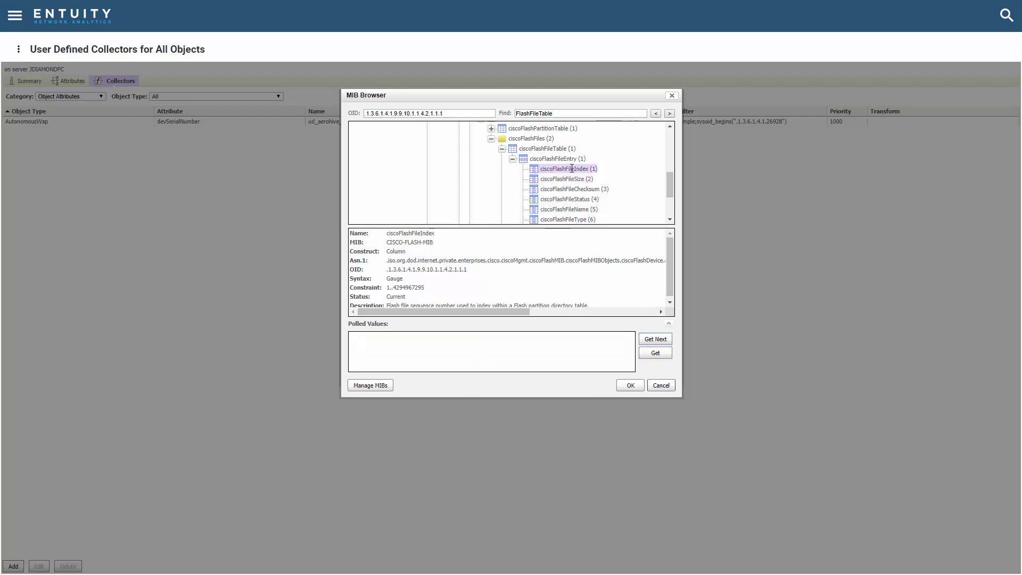
pyautogui.click(656, 340)
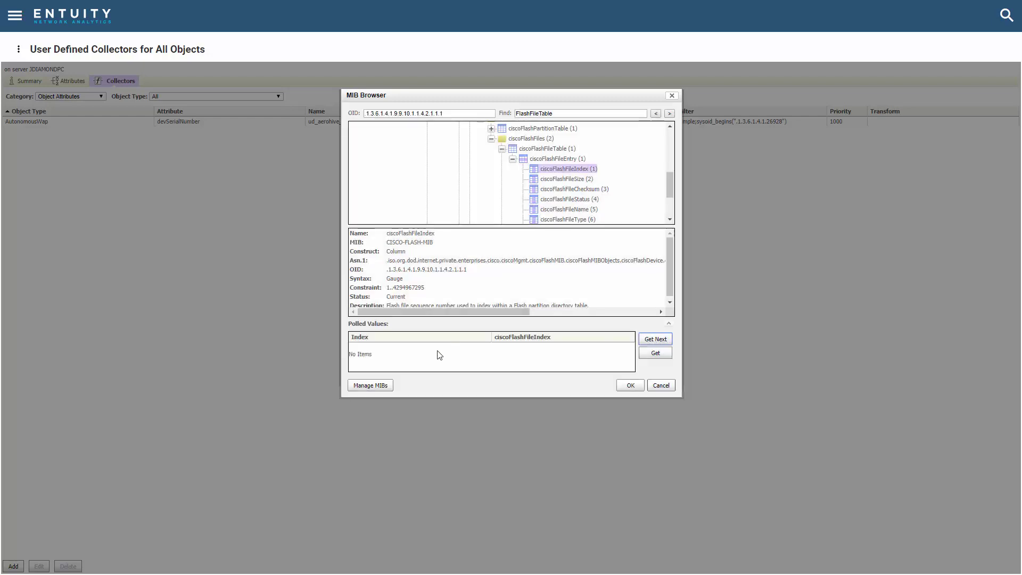
pyautogui.click(562, 179)
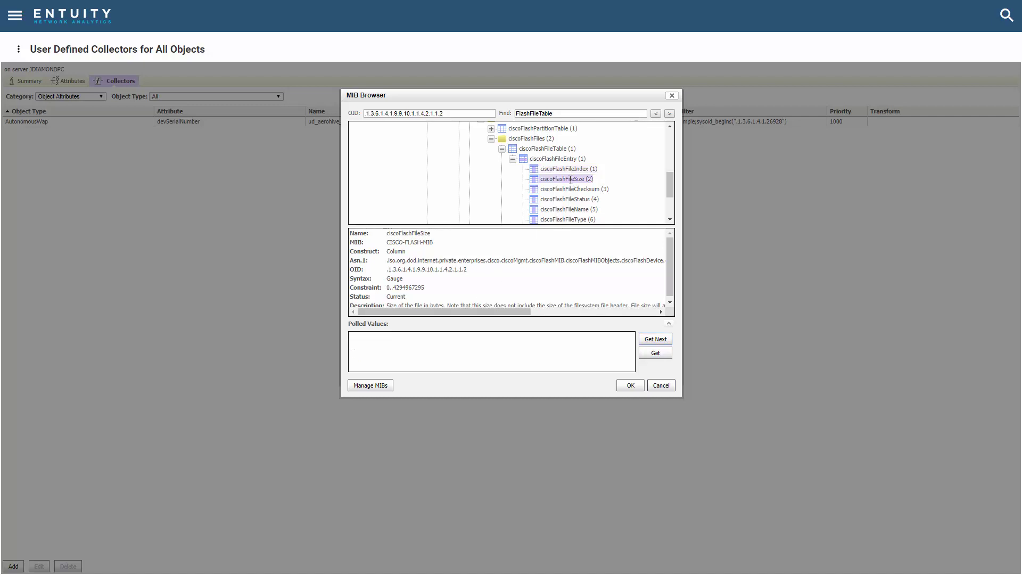
pyautogui.click(631, 386)
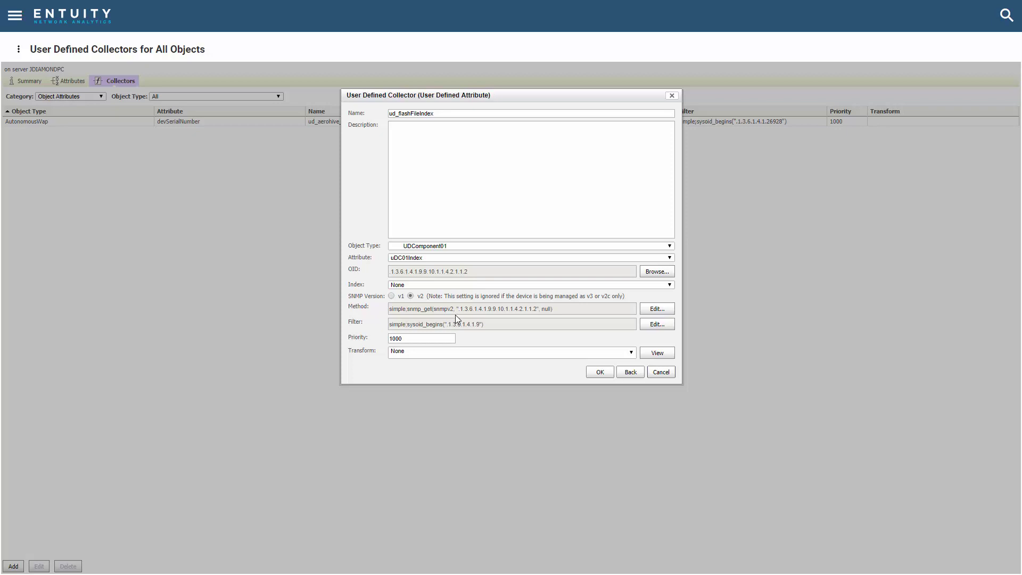
# Change the collector method to snmp_get_indexes with 500 in place of null as the last argument, and save the collector
pyautogui.click(655, 310)
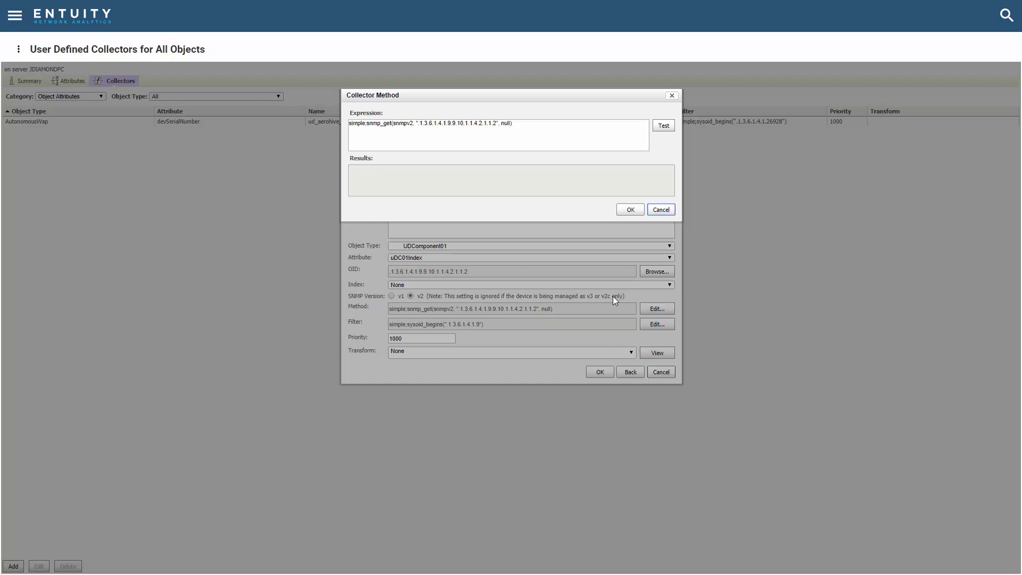
pyautogui.click(392, 123)
pyautogui.write('_indexes')
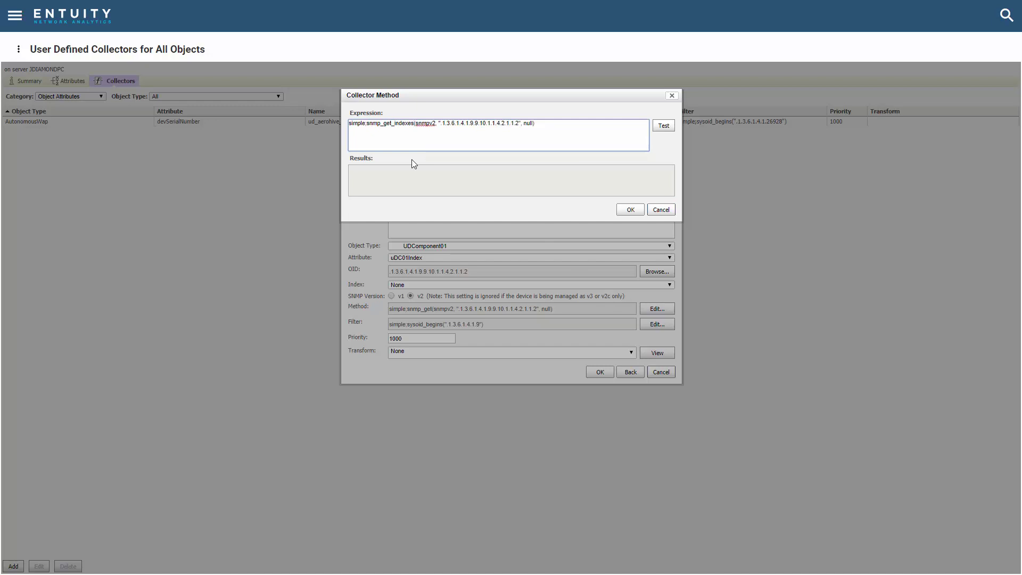
pyautogui.doubleClick(528, 123)
pyautogui.write('500')
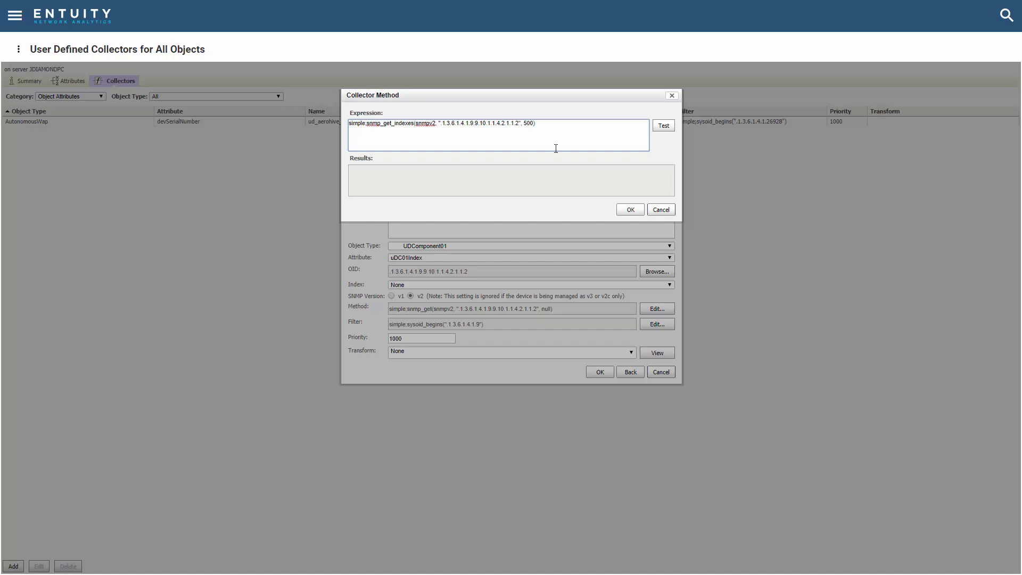
pyautogui.click(631, 209)
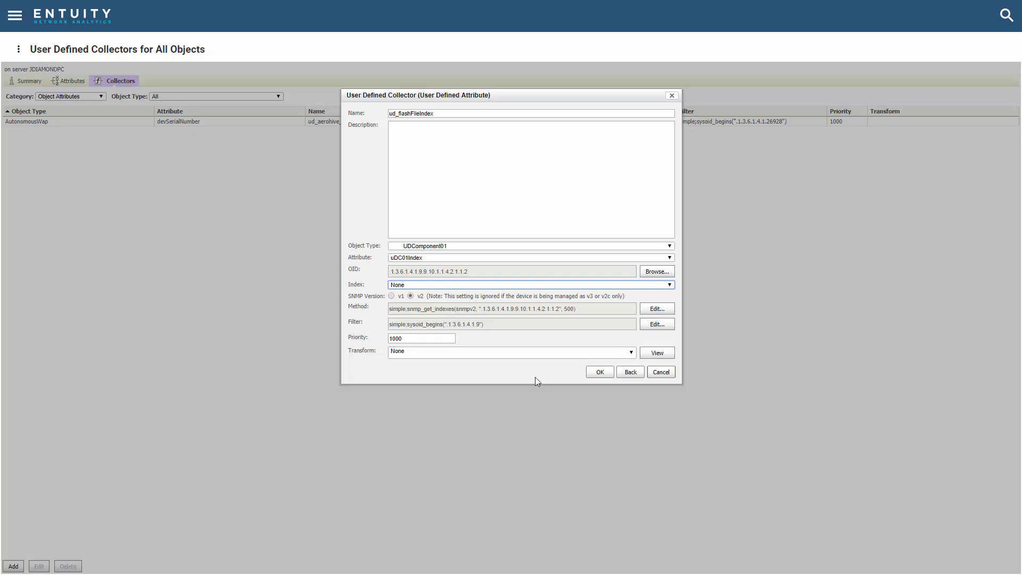
pyautogui.click(601, 375)
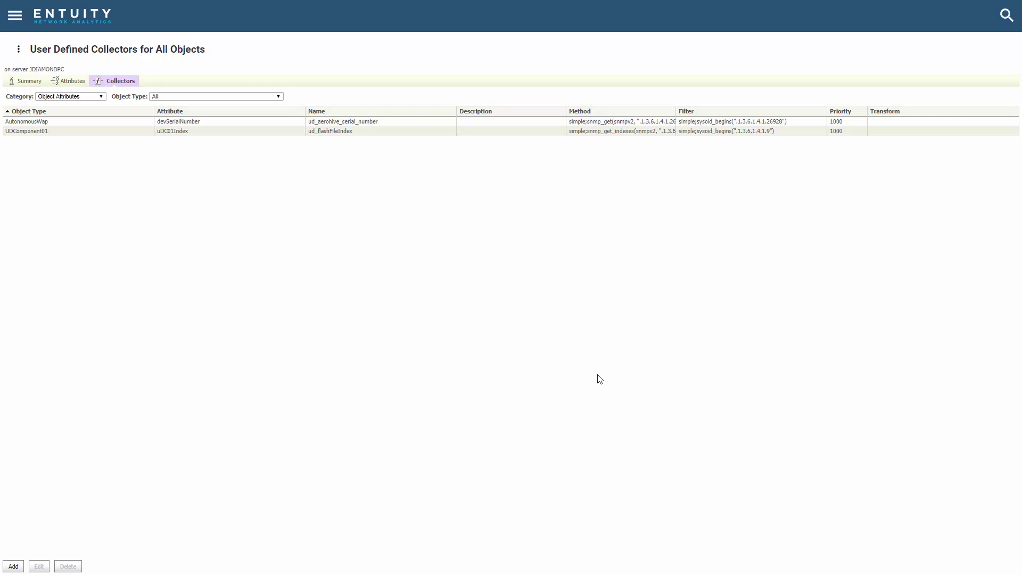
# Add another user defined collector with e2821 as the example device
pyautogui.click(14, 566)
pyautogui.click(659, 119)
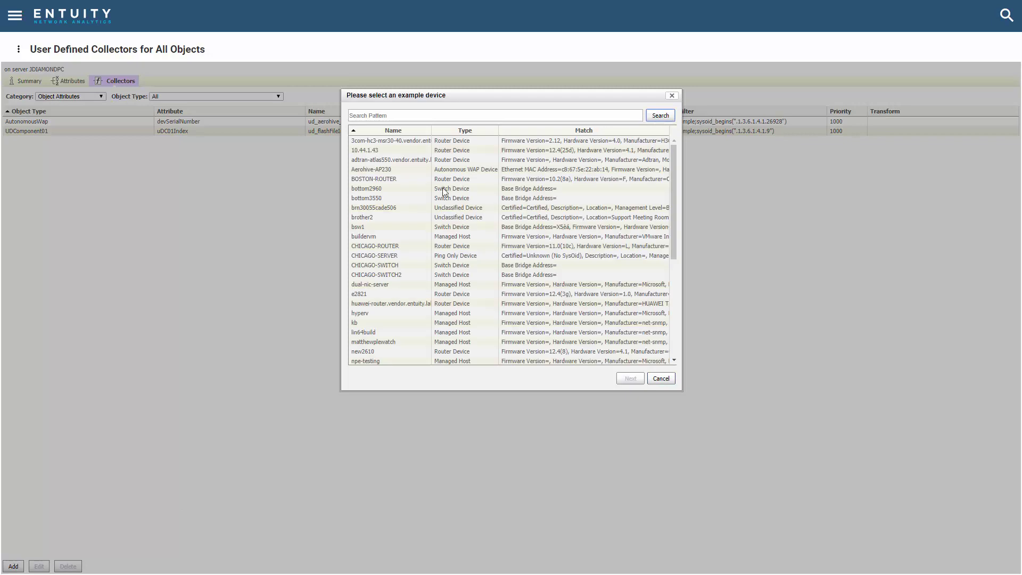
pyautogui.click(358, 296)
pyautogui.click(630, 378)
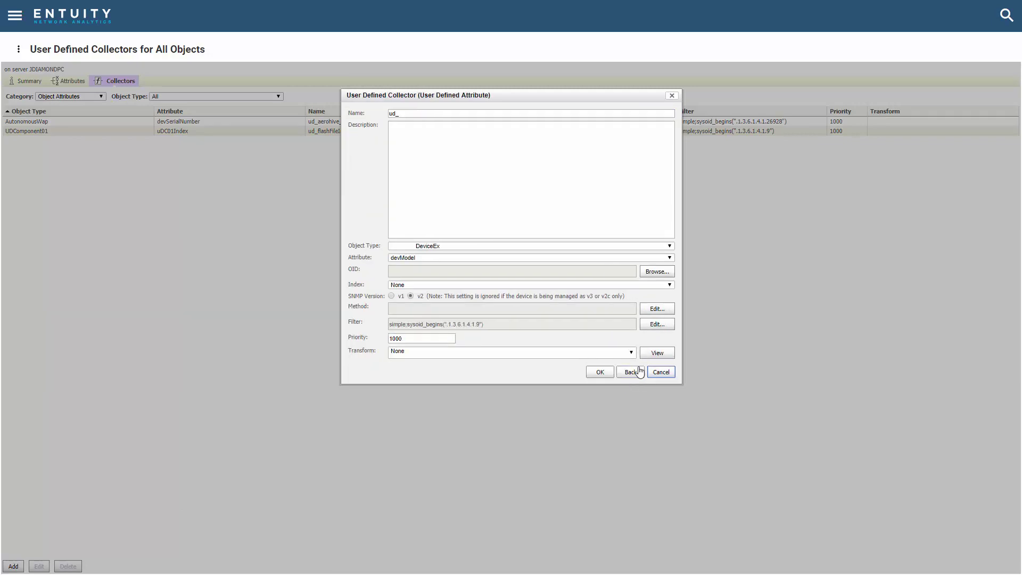
# Name the collector ud_flashFileName and assign it to object type UDComponent01 with attribute uDC01Name
pyautogui.click(591, 114)
pyautogui.write('flashFileName')
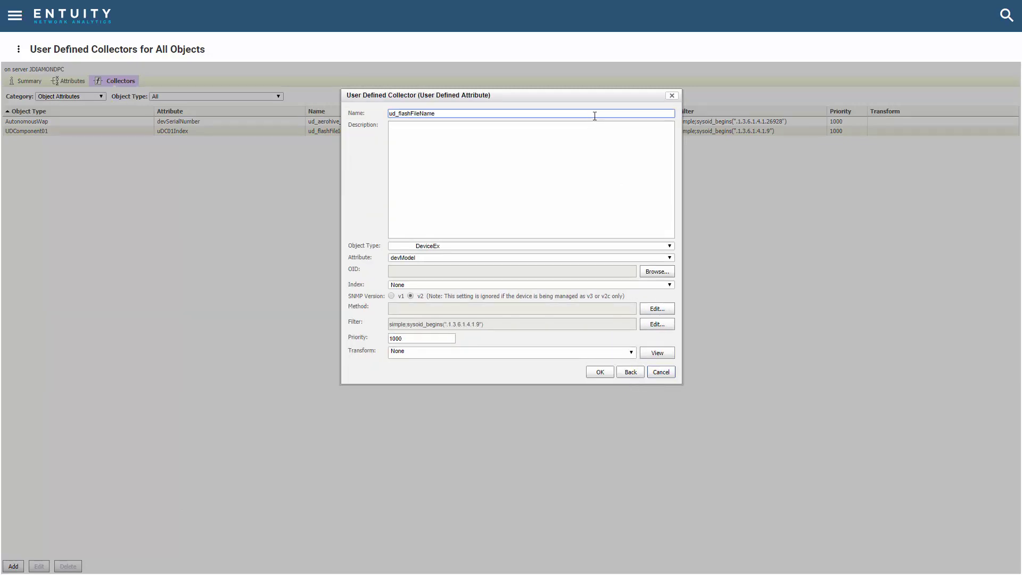
pyautogui.click(670, 246)
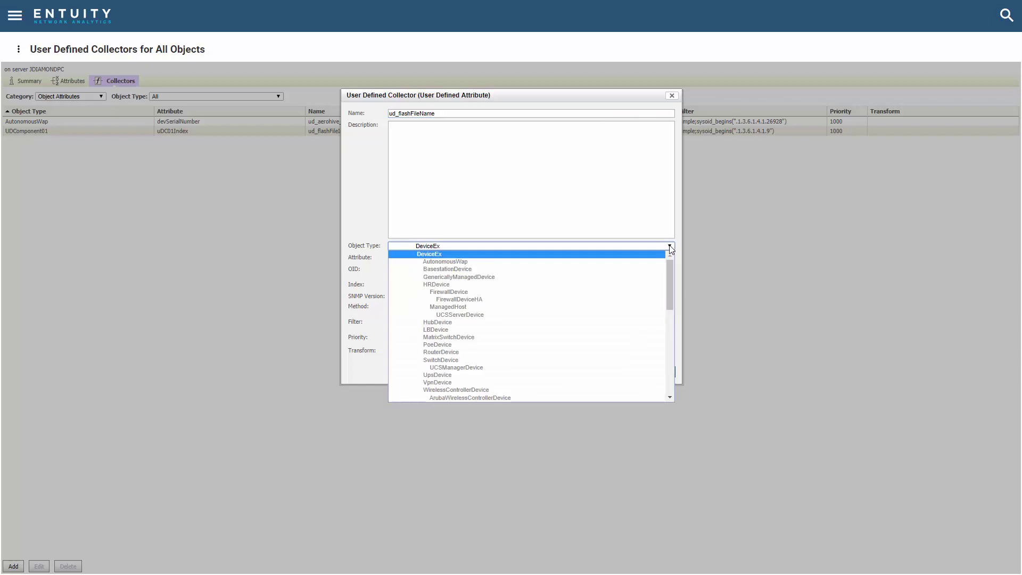
pyautogui.click(671, 318)
pyautogui.click(457, 336)
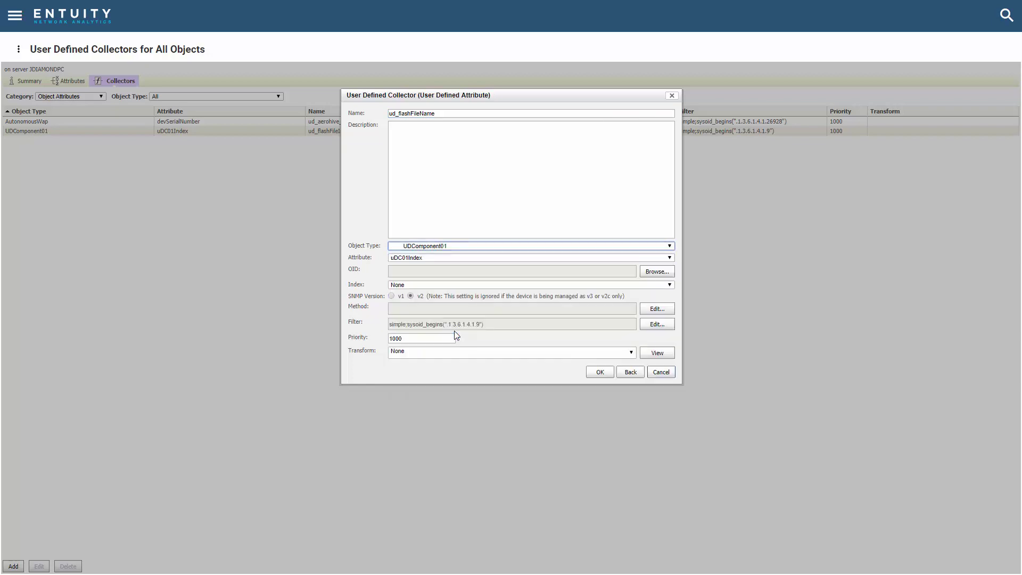
pyautogui.click(492, 259)
pyautogui.click(420, 273)
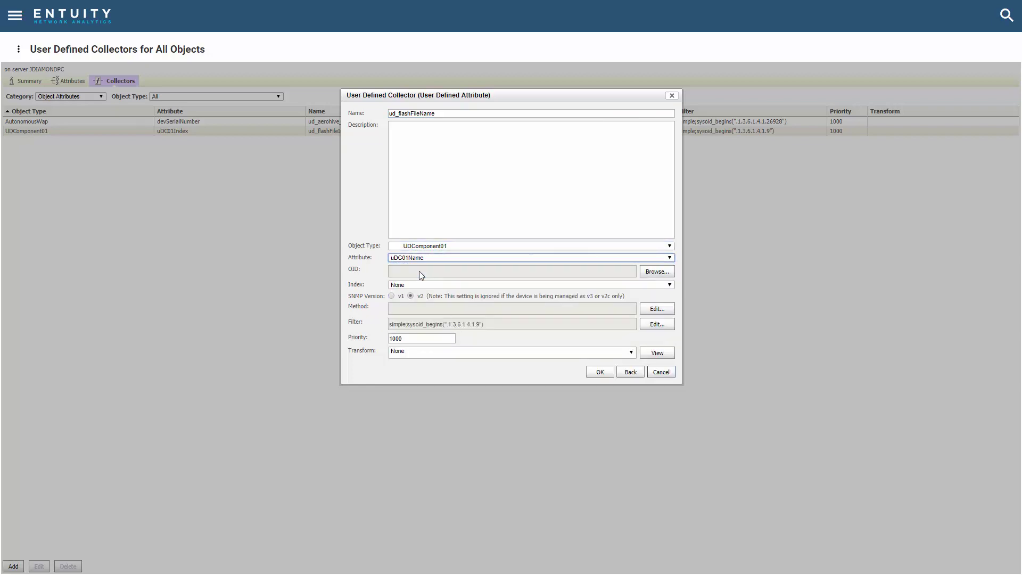
# Browse the MIBs for the collector's OID, find FlashFileTable and expand its ciscoFlashFileEntry node
pyautogui.click(661, 271)
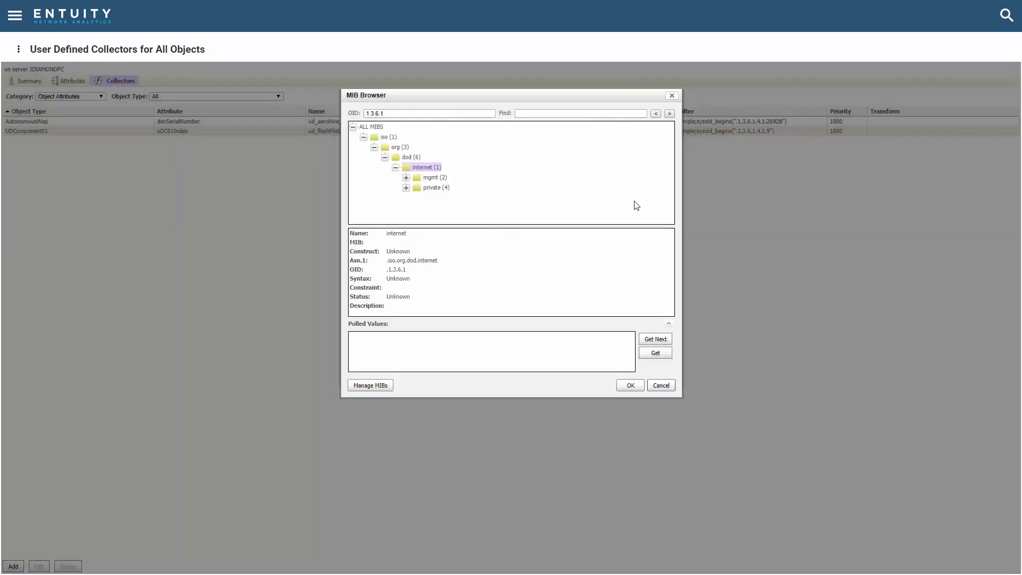
pyautogui.click(575, 115)
pyautogui.write('FlashFileTable')
pyautogui.click(670, 113)
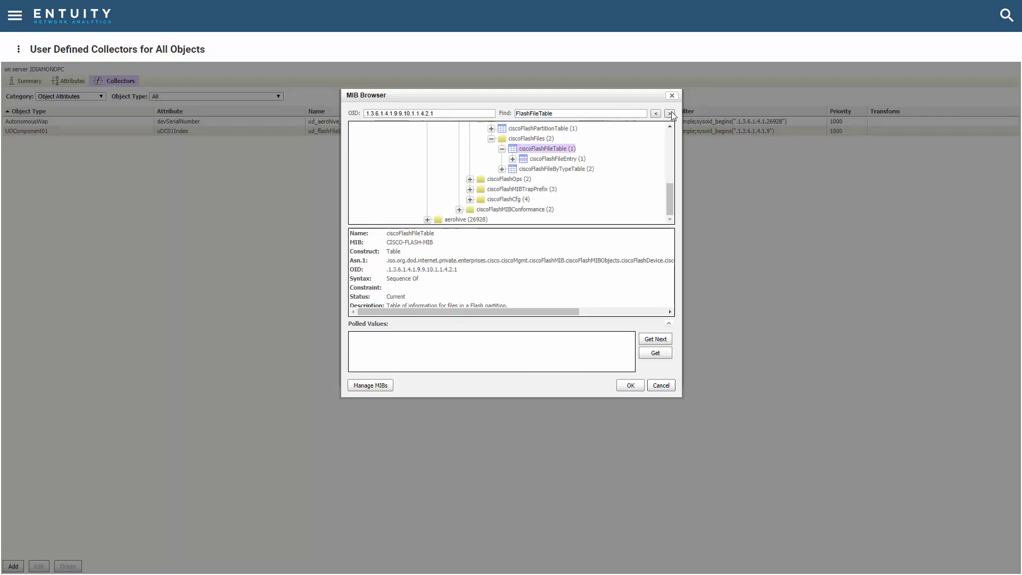
pyautogui.click(513, 160)
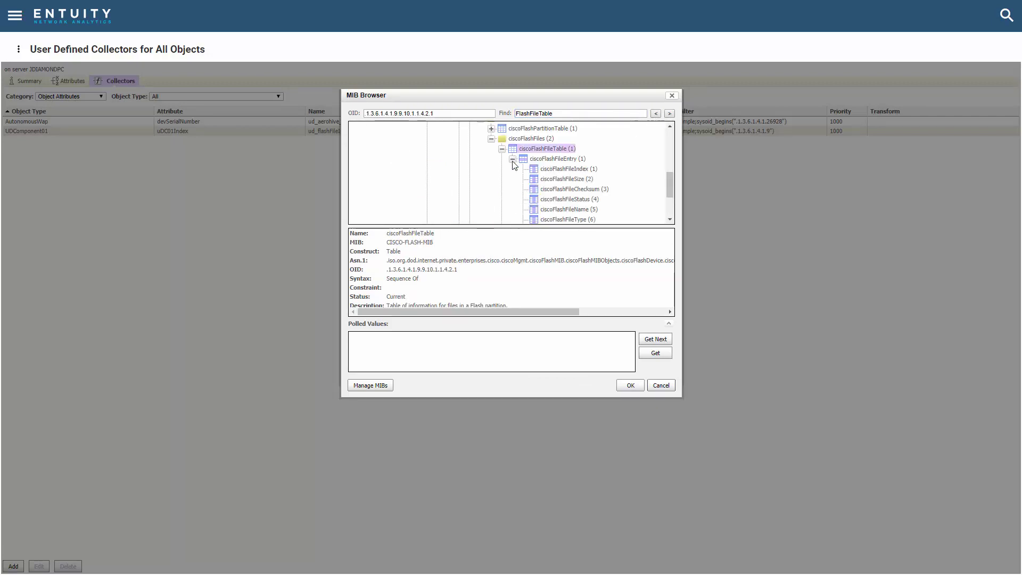
# Poll the first value of the ciscoFlashFileName column and use that column as the collector's OID
pyautogui.click(562, 211)
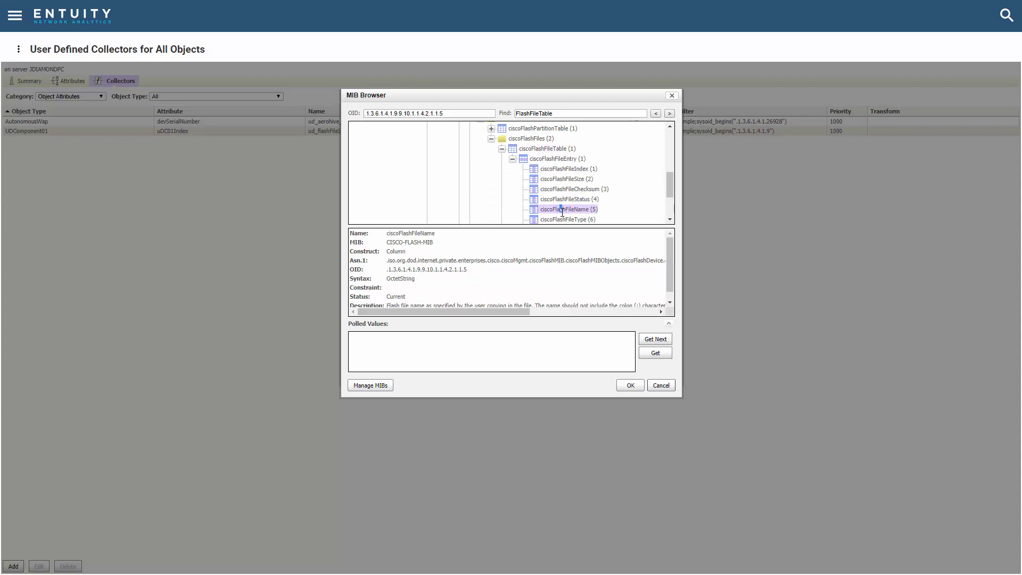
pyautogui.click(649, 341)
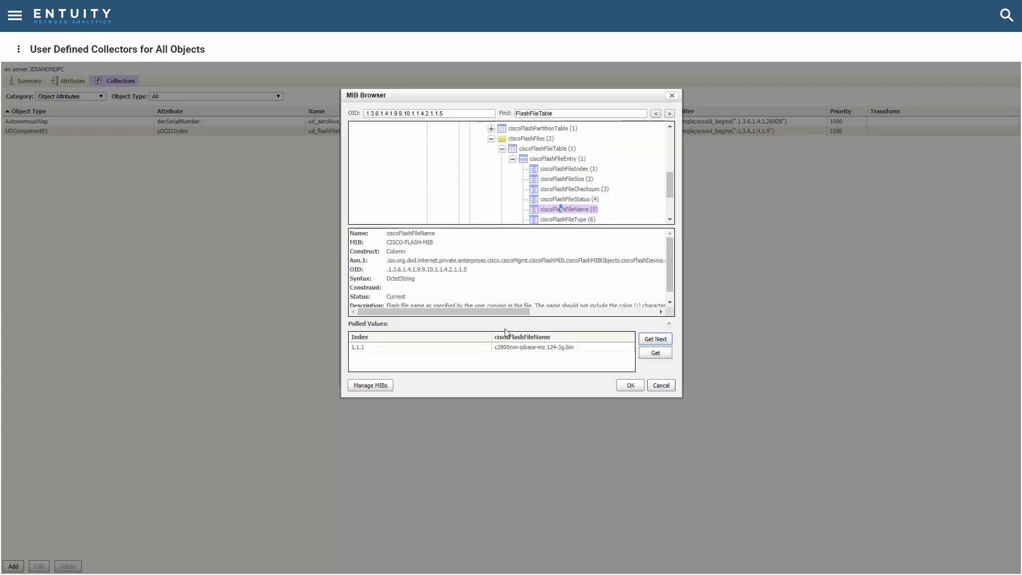
pyautogui.click(631, 385)
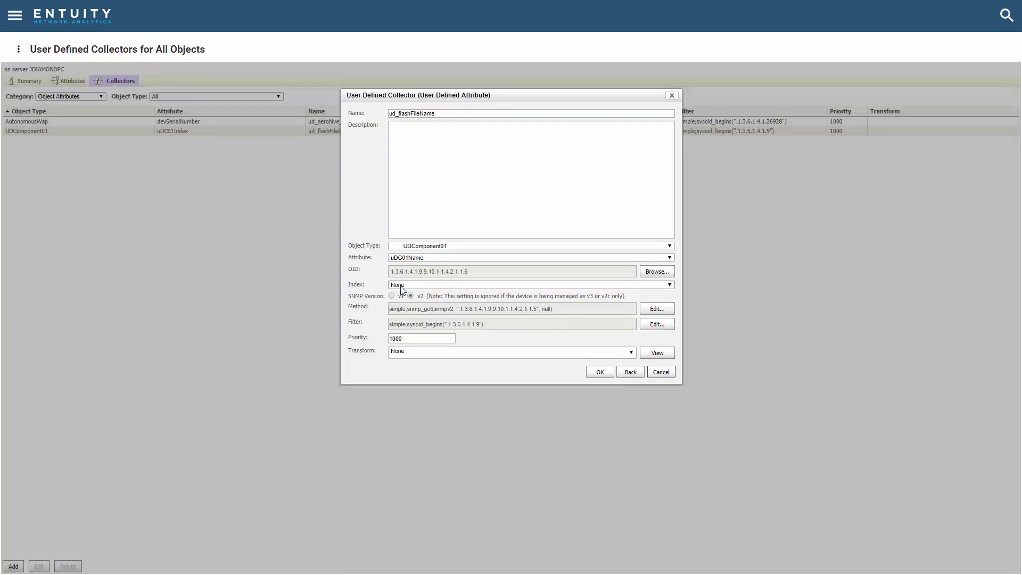
# Set the ud_flashFileName collector's index to uDC01Index and save the collector
pyautogui.click(670, 285)
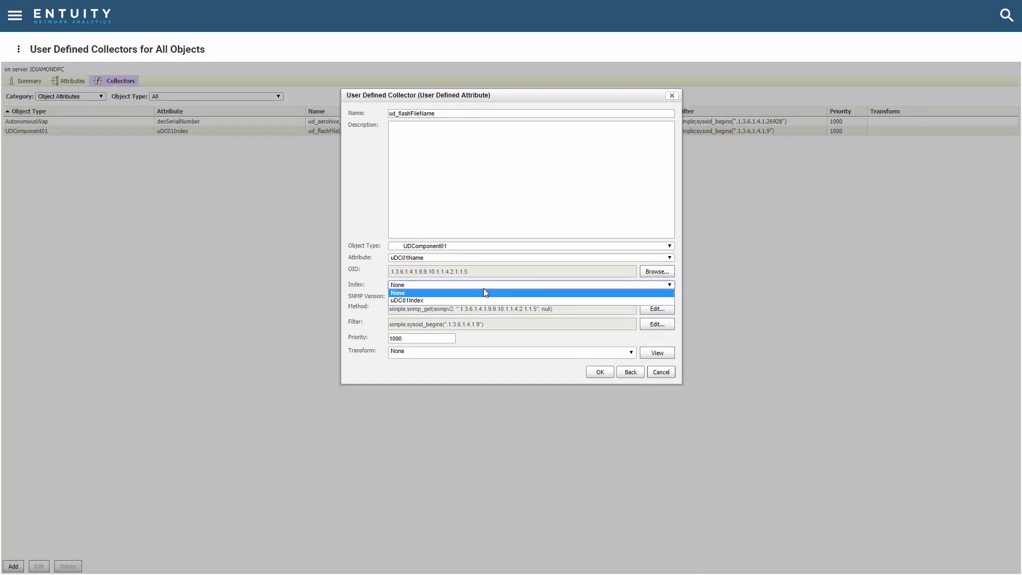
pyautogui.click(406, 301)
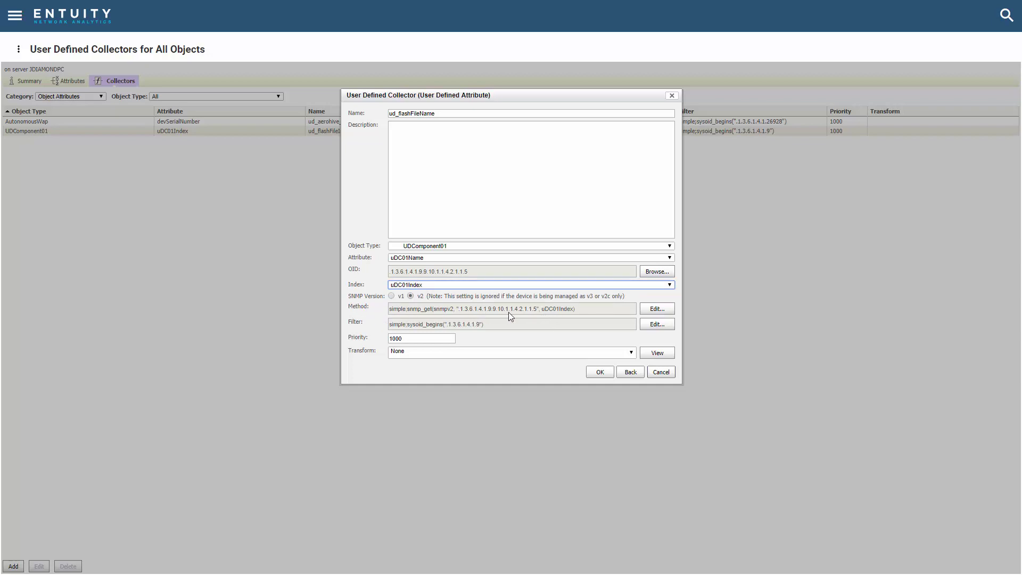
pyautogui.click(600, 373)
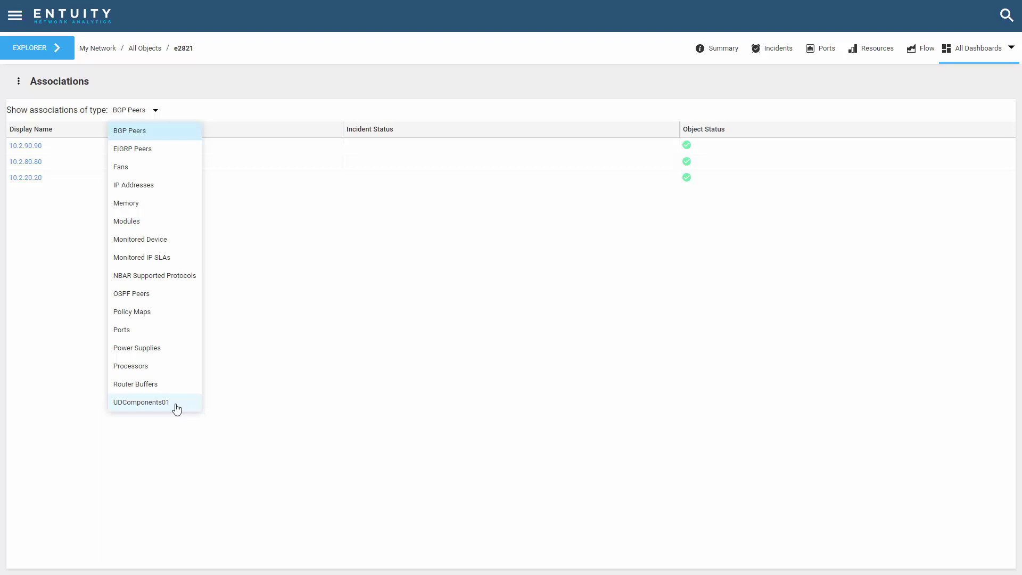
# List the UDComponents01 associations of e2821 and view the attributes and summary of c2800nm-adventerprisek9-mz.124-6.XT.bin
pyautogui.click(177, 408)
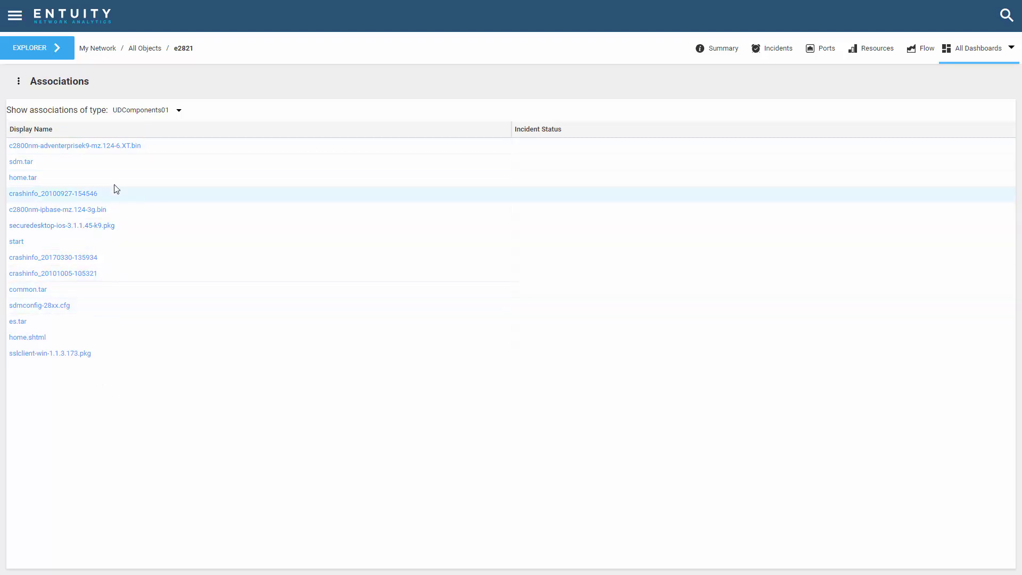
pyautogui.click(104, 147)
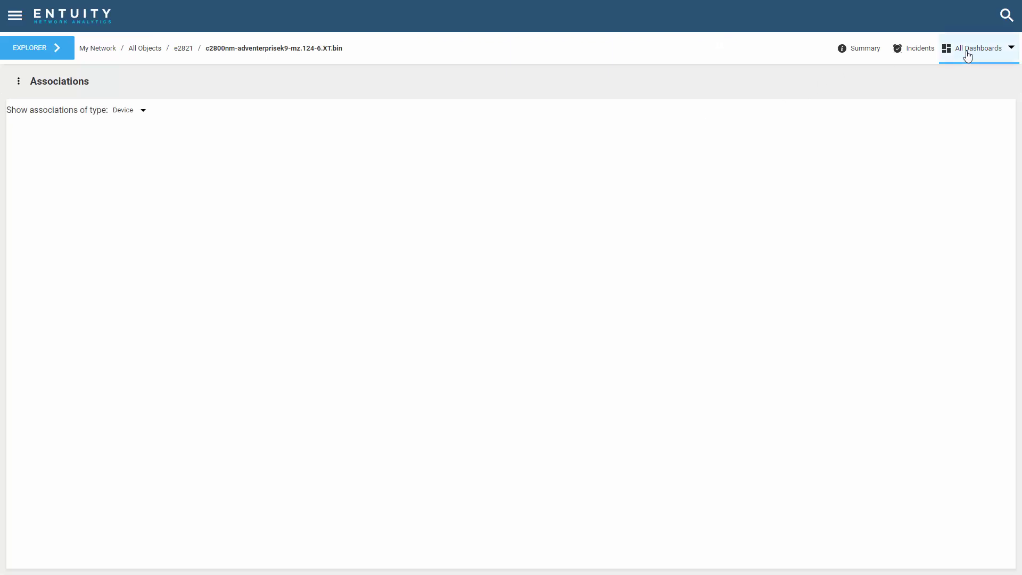
pyautogui.click(968, 53)
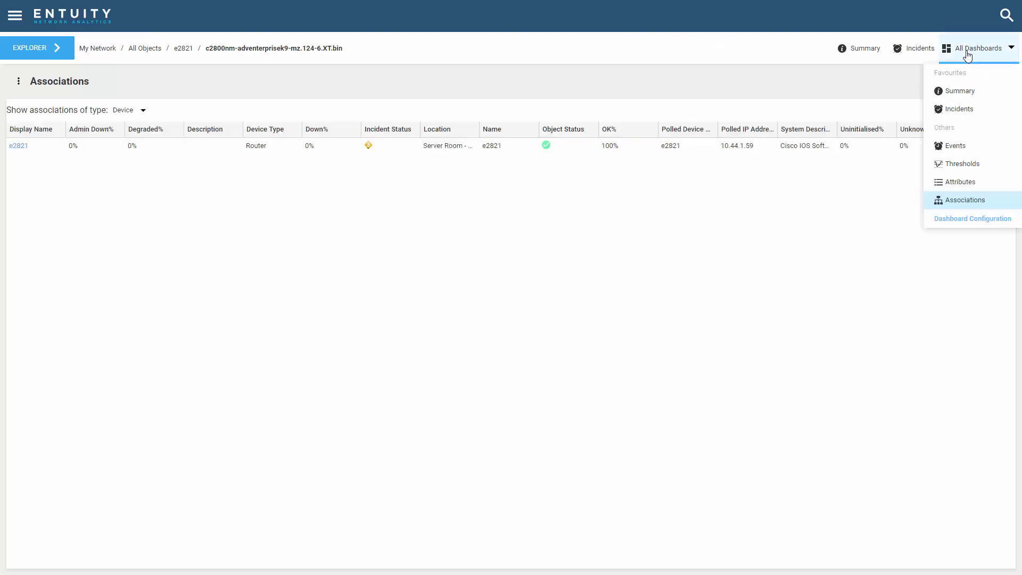
pyautogui.click(971, 182)
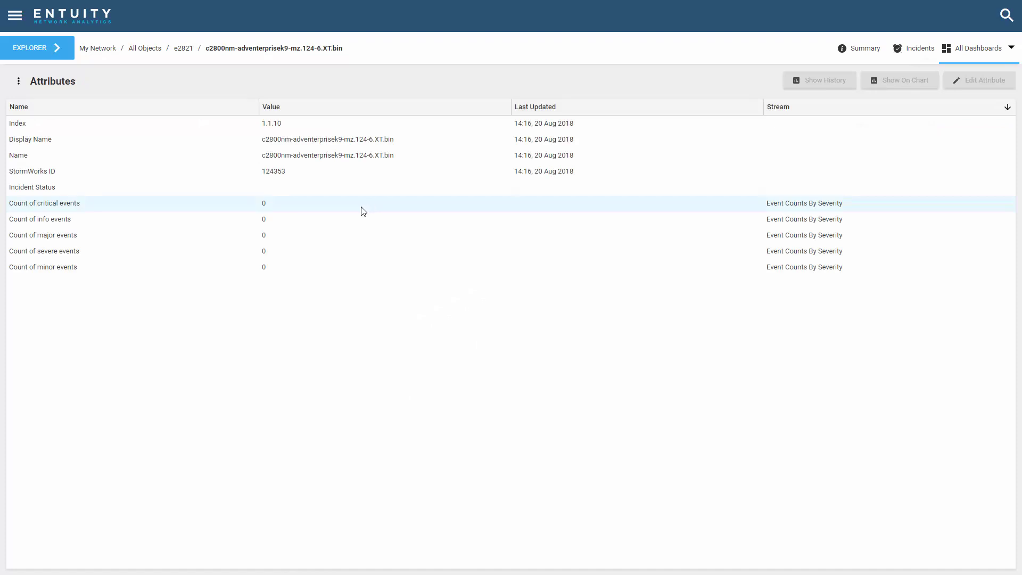
pyautogui.click(868, 49)
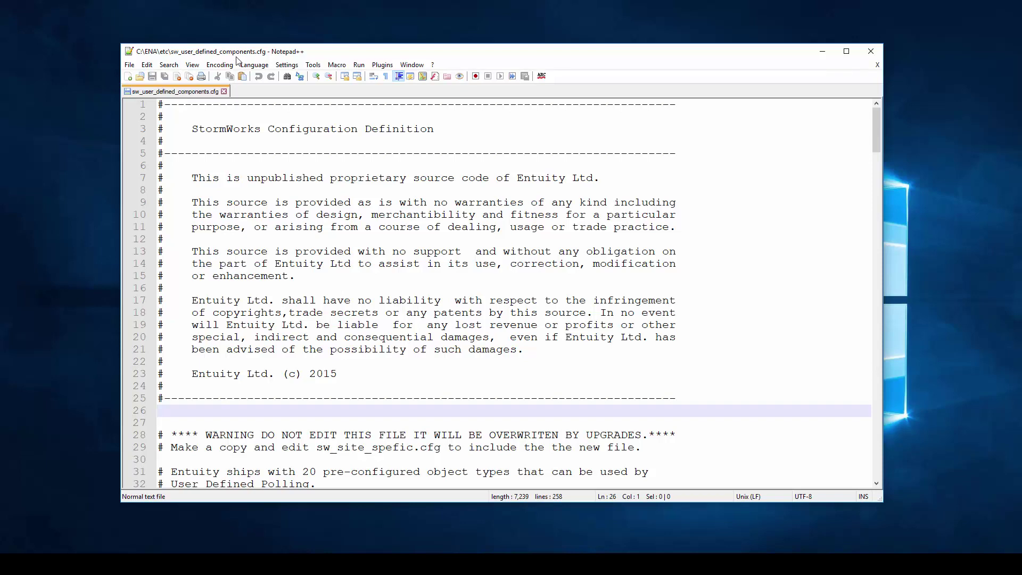
# In Notepad++, copy the UDComponent01 type and uDComponents01 attribute definitions from sw_user_defined_components.cfg into a new file
pyautogui.scroll(-7, 362, 394)
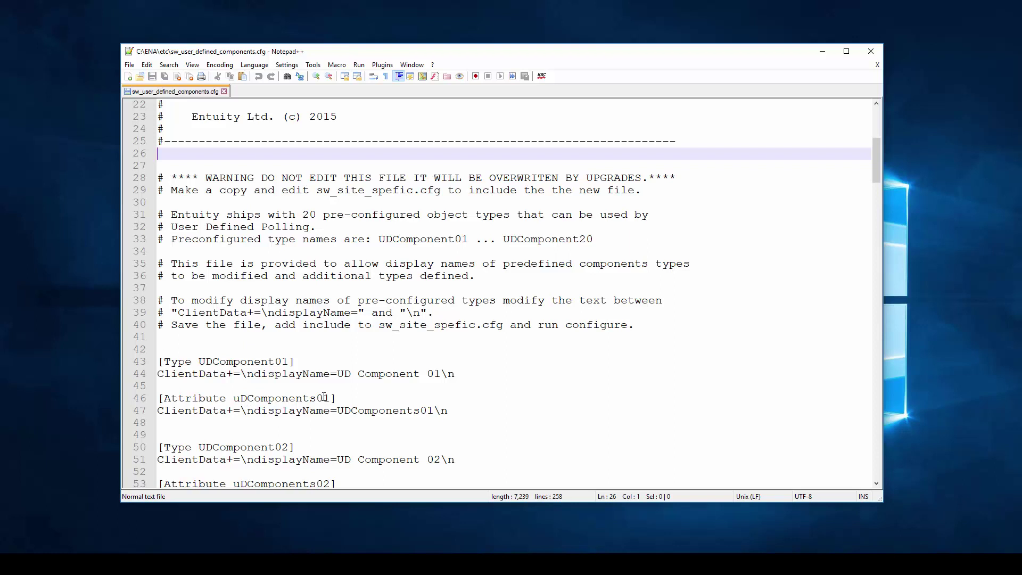
pyautogui.moveTo(134, 363); pyautogui.dragTo(128, 421)
pyautogui.hotkey('ctrl', 'c')
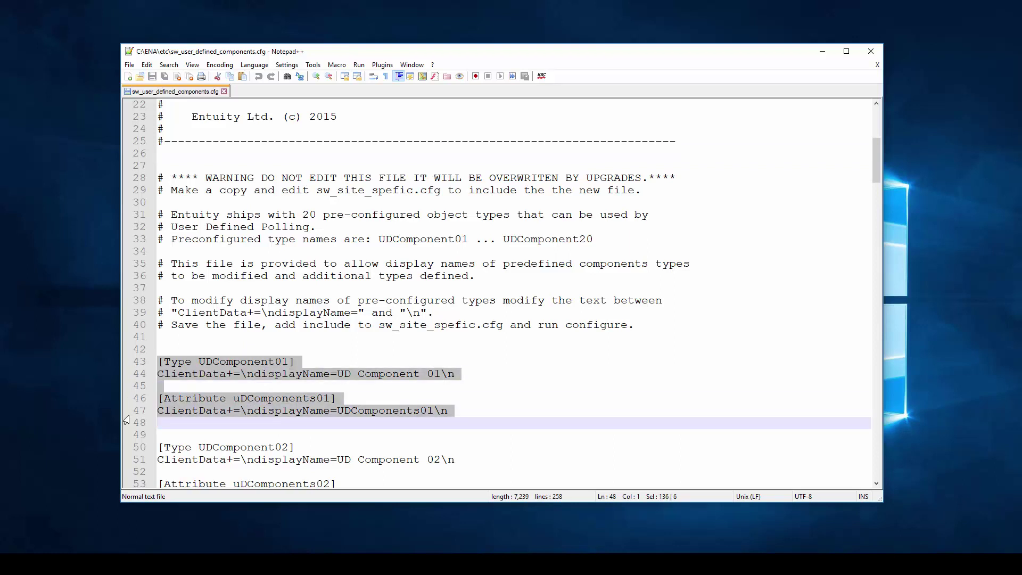
pyautogui.click(128, 76)
pyautogui.rightClick(243, 152)
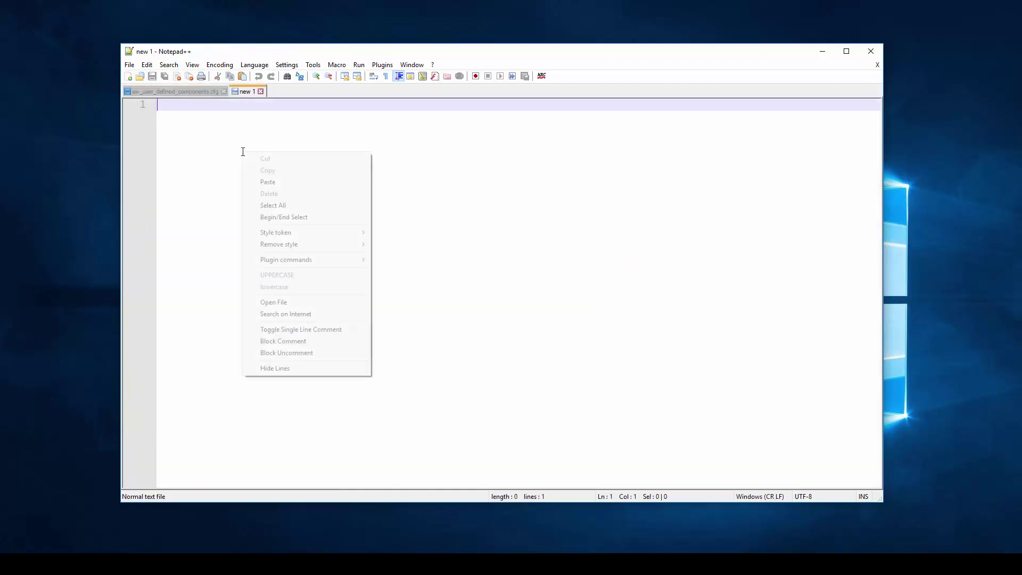
pyautogui.click(271, 182)
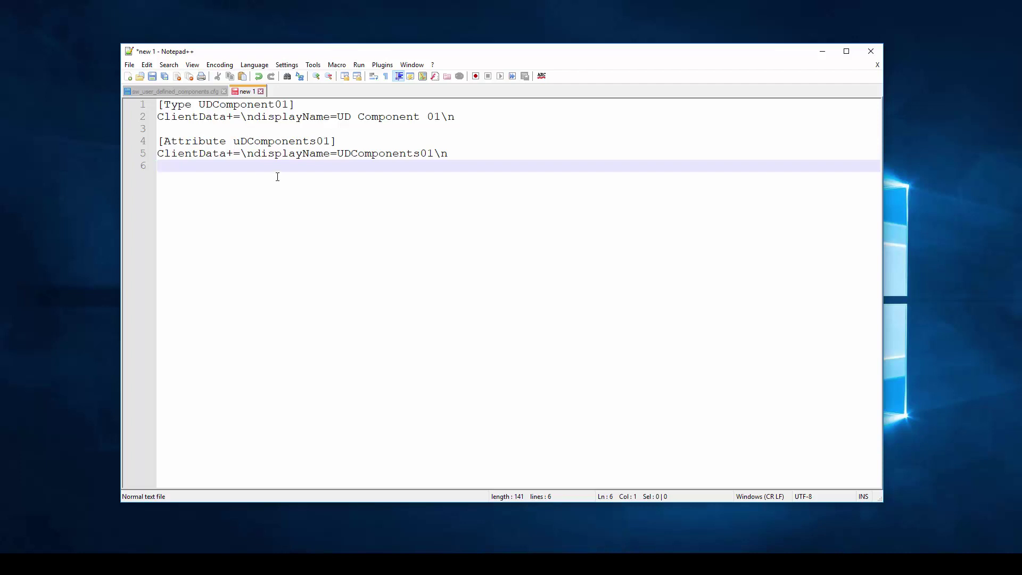
# Set the display name of type UDComponent01 to Flash File and of attribute uDComponents01 to Flash Files
pyautogui.moveTo(339, 116); pyautogui.dragTo(446, 119)
pyautogui.write('Flash File')
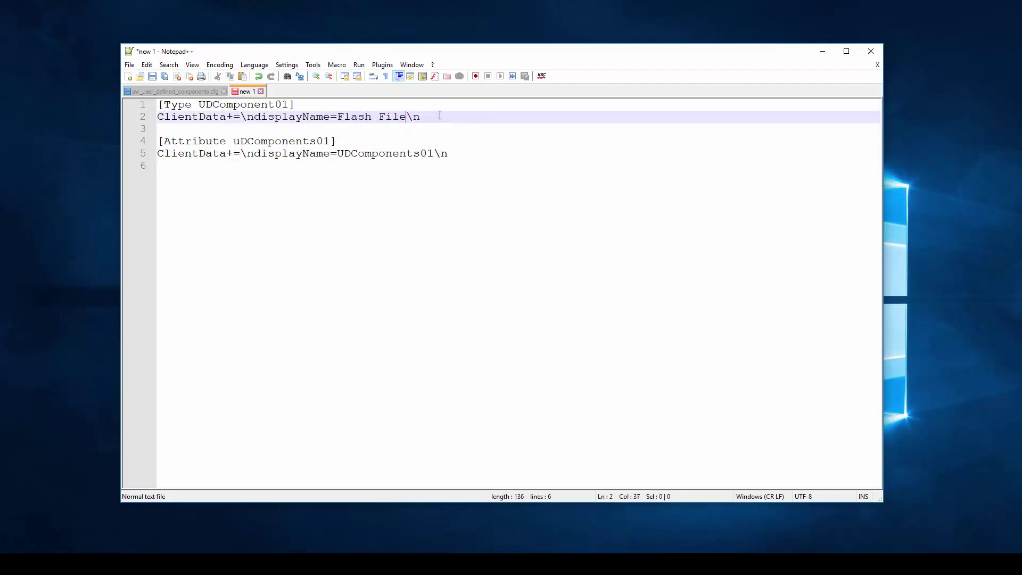
pyautogui.moveTo(339, 153); pyautogui.dragTo(434, 154)
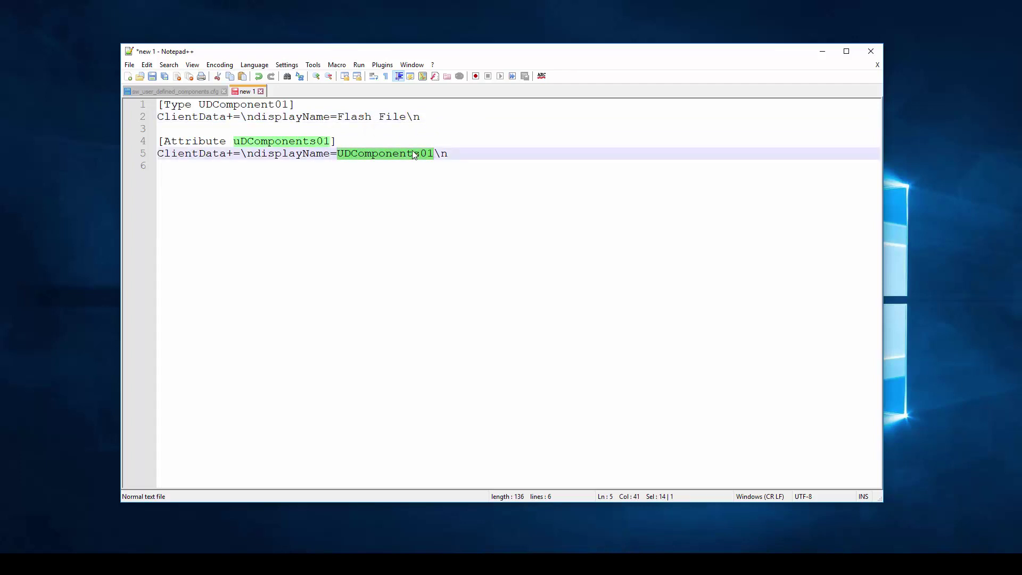
pyautogui.write('Flash ')
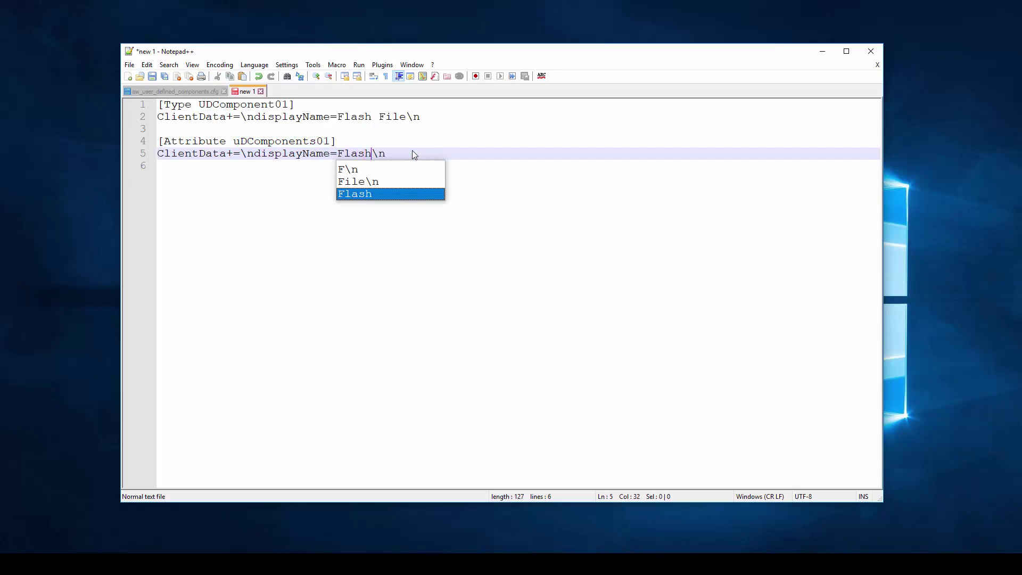
pyautogui.write('Files')
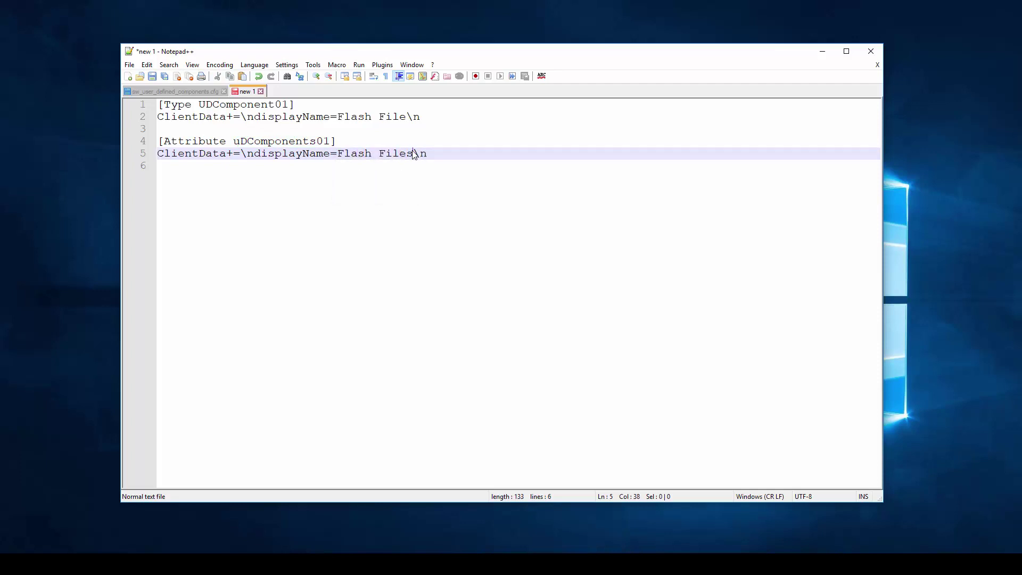
# Save the new file in the etc folder as sw_user_defined_components_site_specific.cfg
pyautogui.click(129, 64)
pyautogui.click(146, 157)
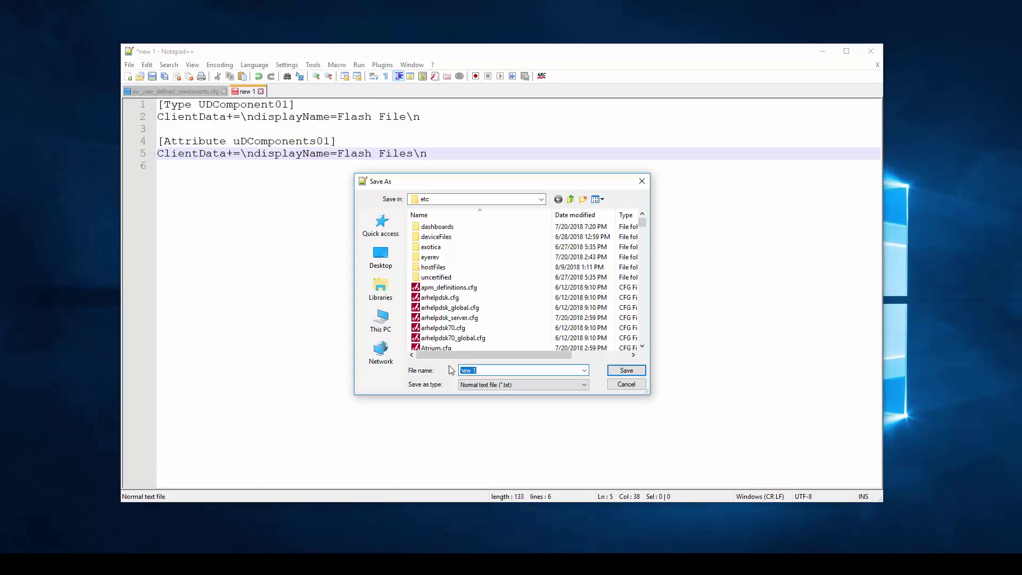
pyautogui.write('sw_user_defined_components_site_specific.cfg')
pyautogui.click(626, 372)
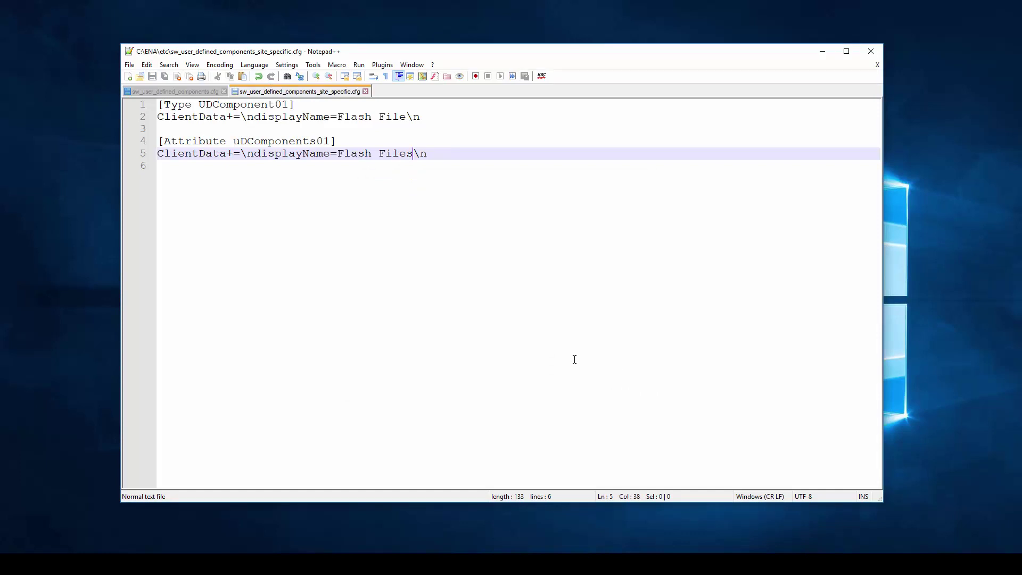
# Open sw_site_specific.cfg from etc, append the line !sw_user_defined_components_site_specific.cfg at its end, and save it
pyautogui.click(140, 76)
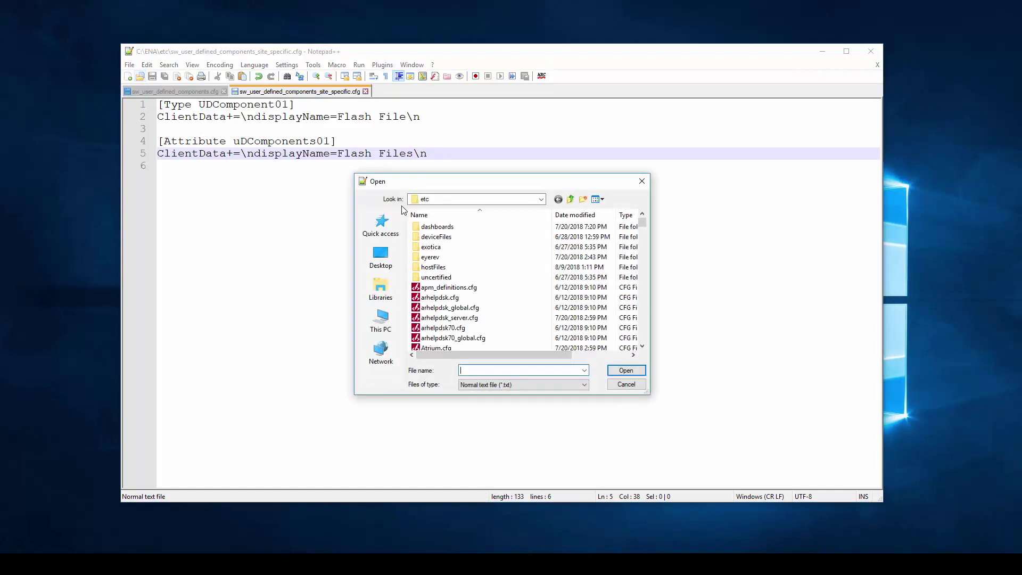
pyautogui.scroll(-2, 517, 301)
pyautogui.scroll(-10, 519, 296)
pyautogui.click(528, 297)
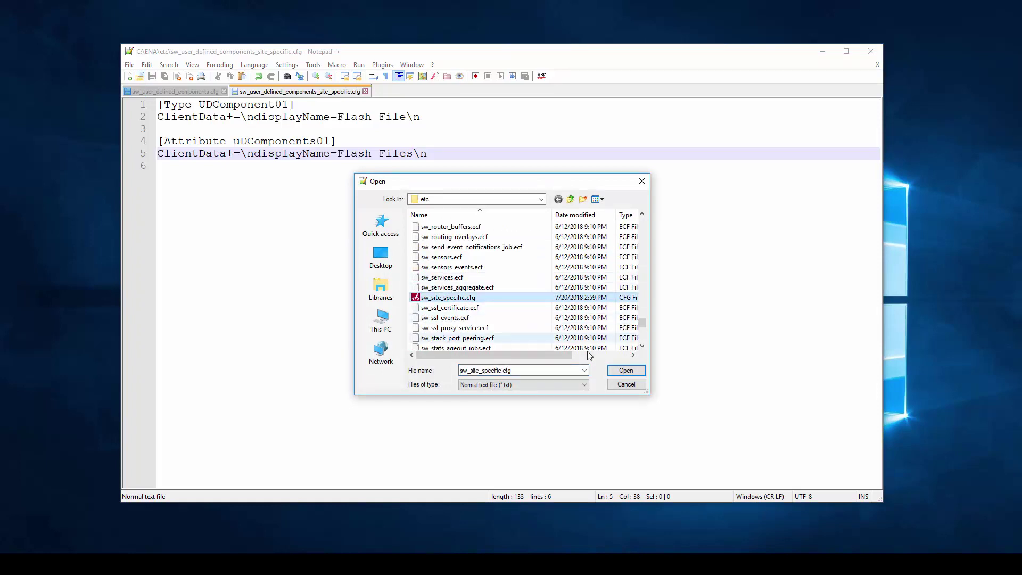
pyautogui.click(627, 370)
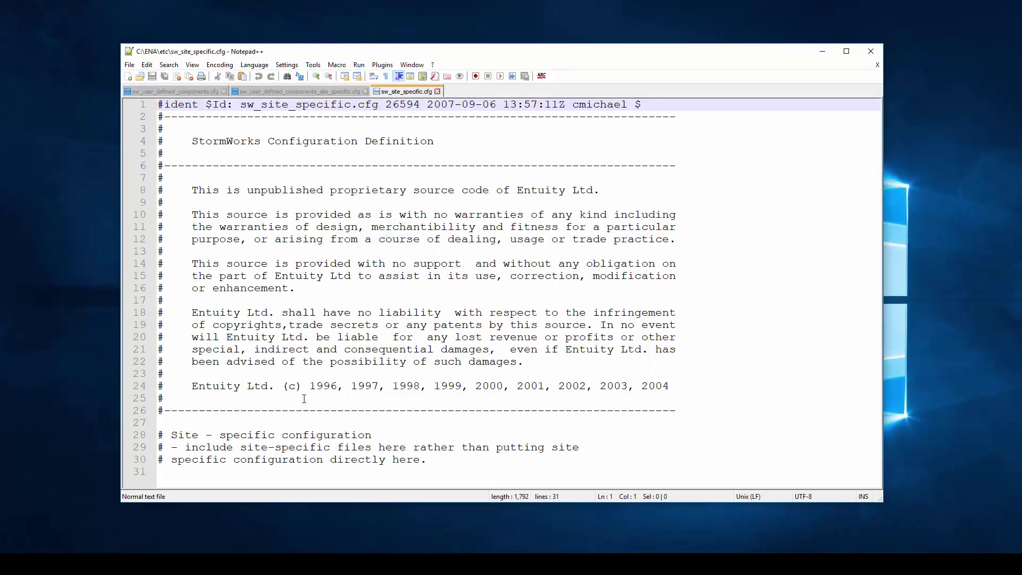
pyautogui.click(281, 468)
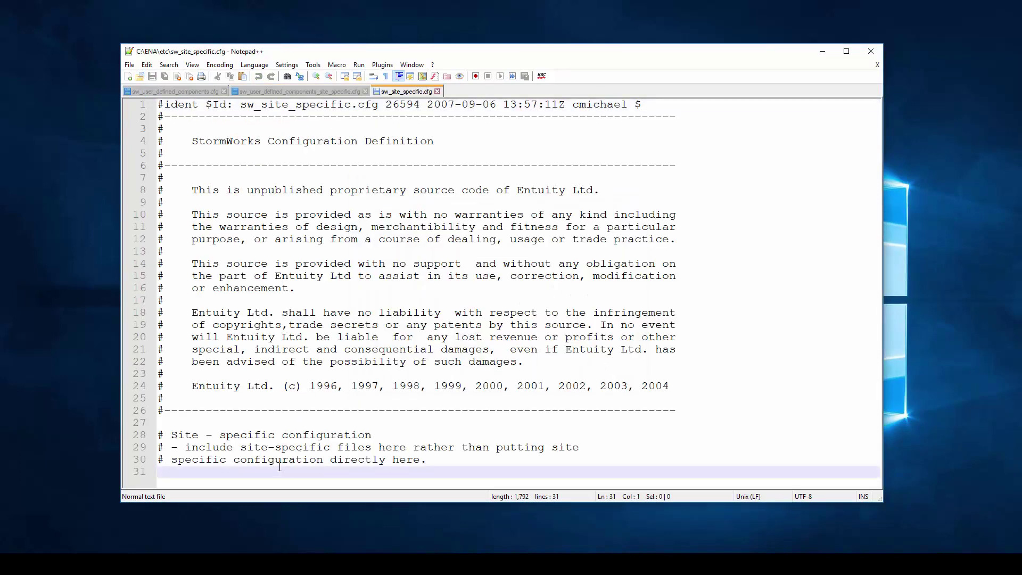
pyautogui.write('!sw_user_defined_components_site_specific.cfg')
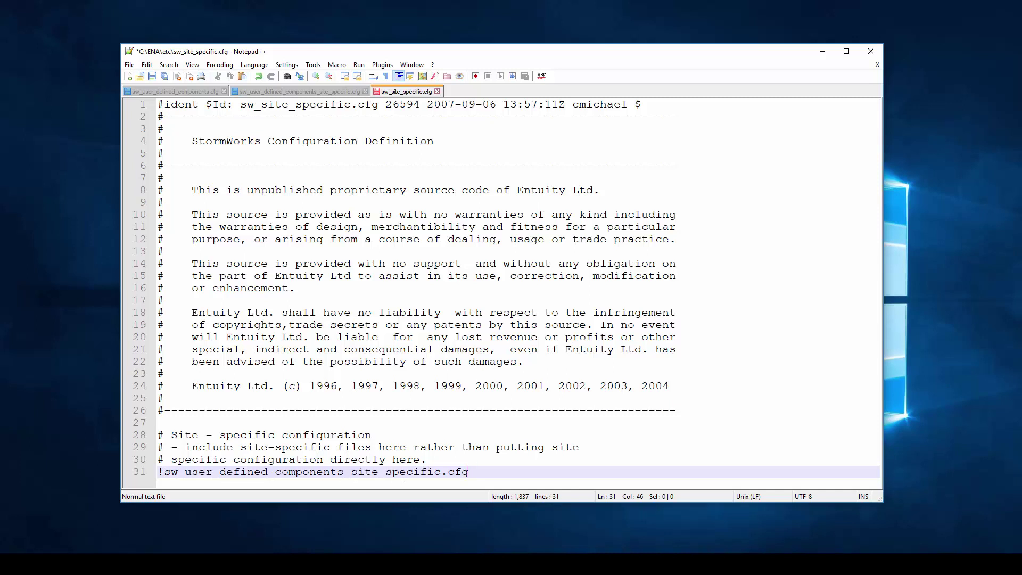
pyautogui.click(152, 77)
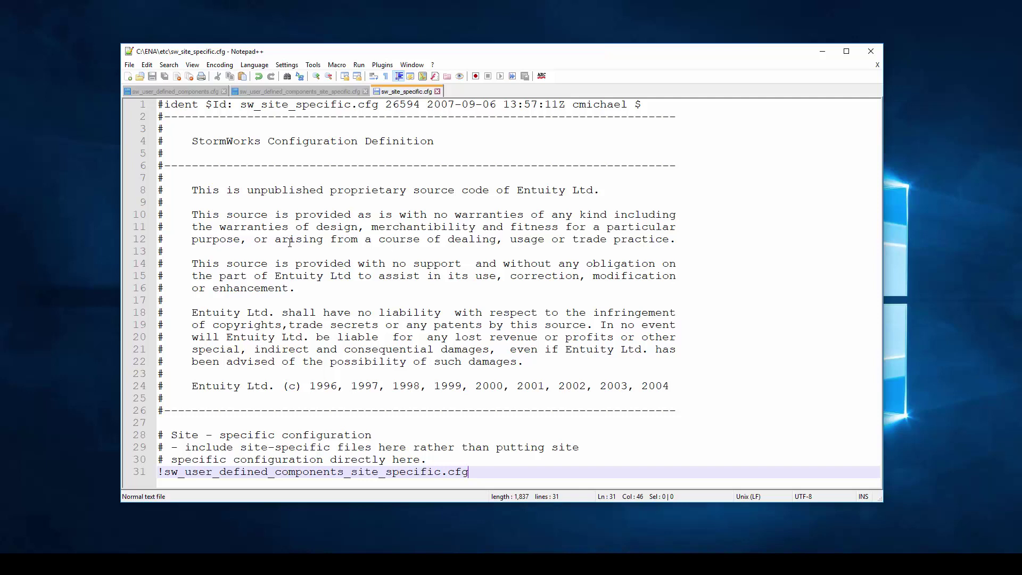
# In an administrator Command Prompt, change to the \ENA directory and shut down Entuity with bin\stopeye
pyautogui.write('cd \\ENA')
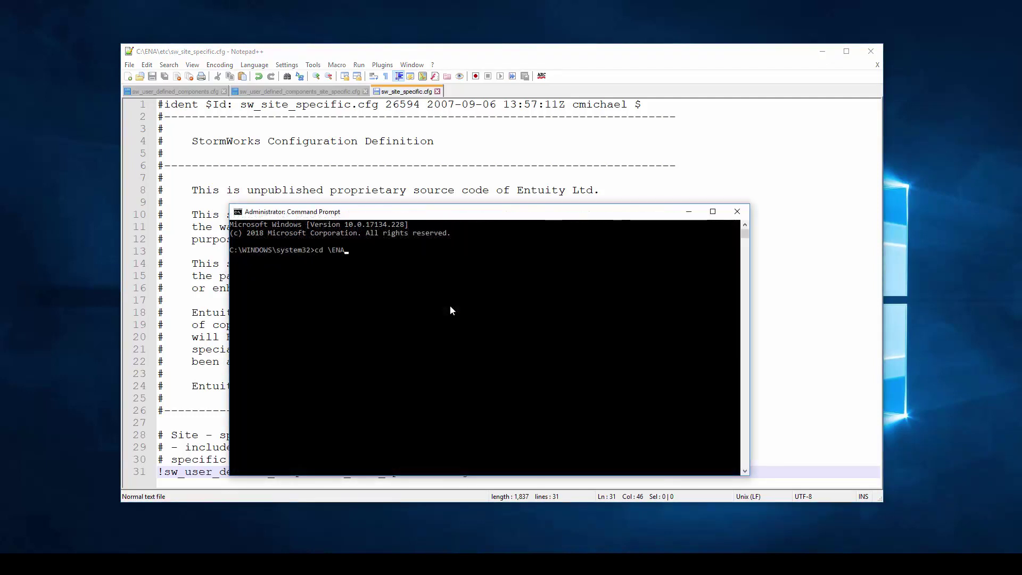
pyautogui.press('Return')
pyautogui.write('bin\\stopeye')
pyautogui.press('Return')
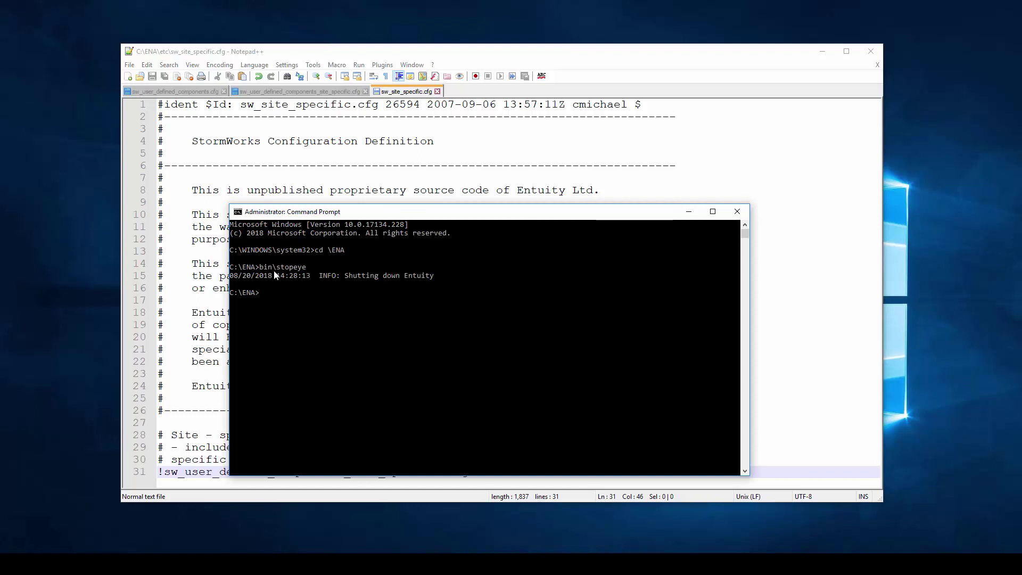
# Run install\configure defaults and restart Entuity with bin\starteye
pyautogui.write('install\\configure defaults')
pyautogui.press('Return')
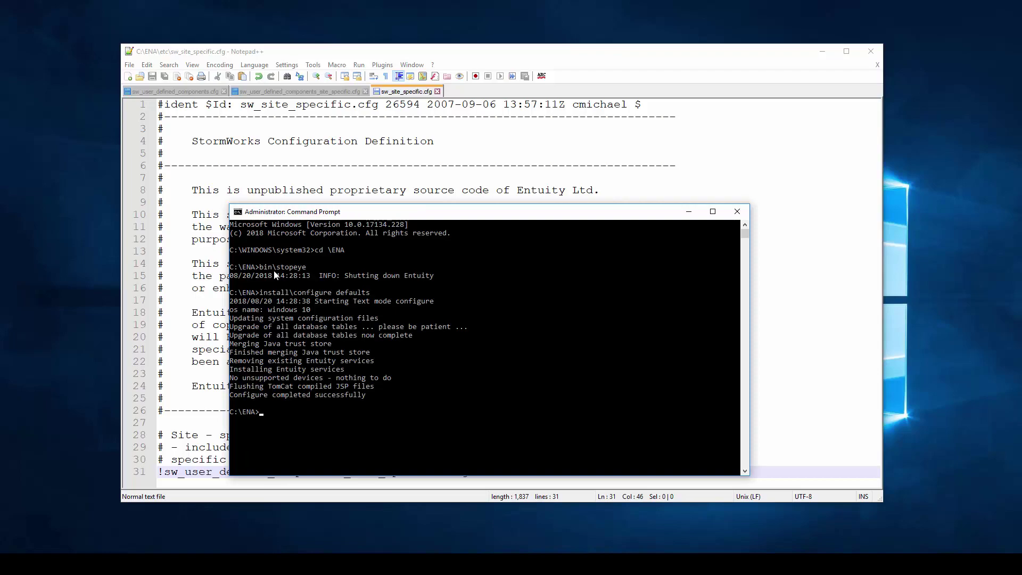
pyautogui.write('bin\\starteye')
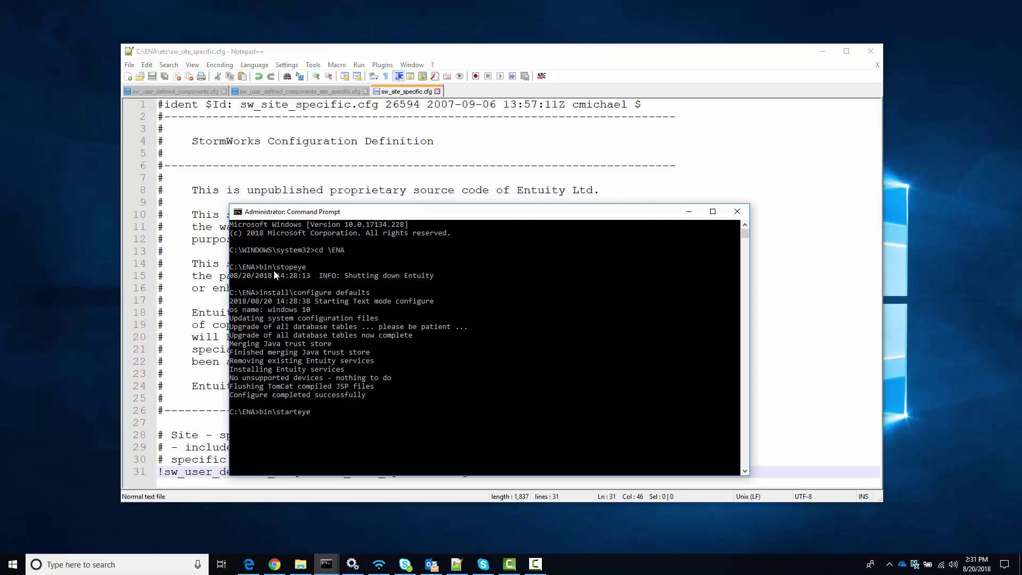
pyautogui.press('Return')
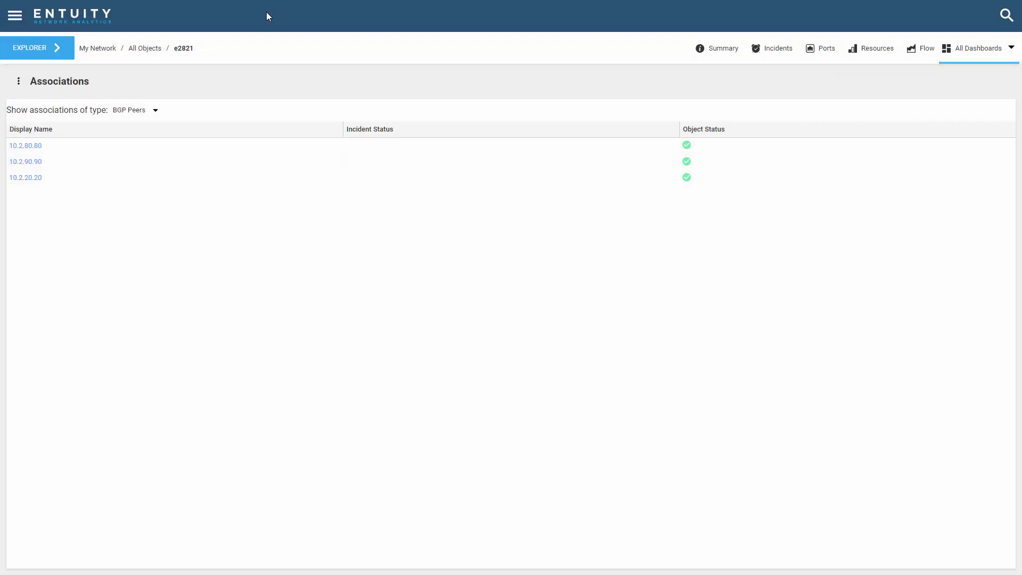
# In Entuity, show the Flash Files associations of e2821 and open sdmconfig-28xx.cfg
pyautogui.click(156, 110)
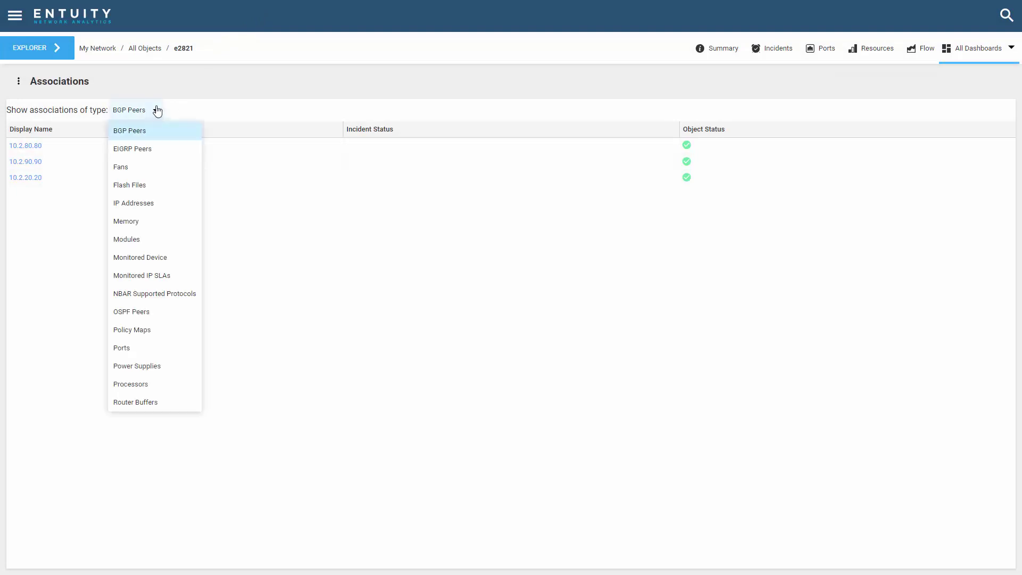
pyautogui.click(140, 188)
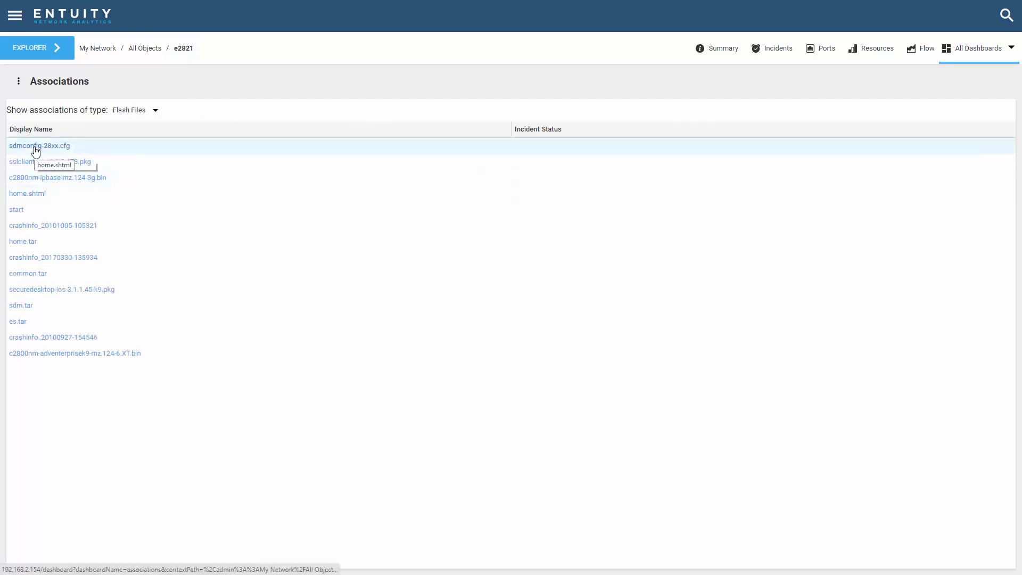
pyautogui.click(34, 148)
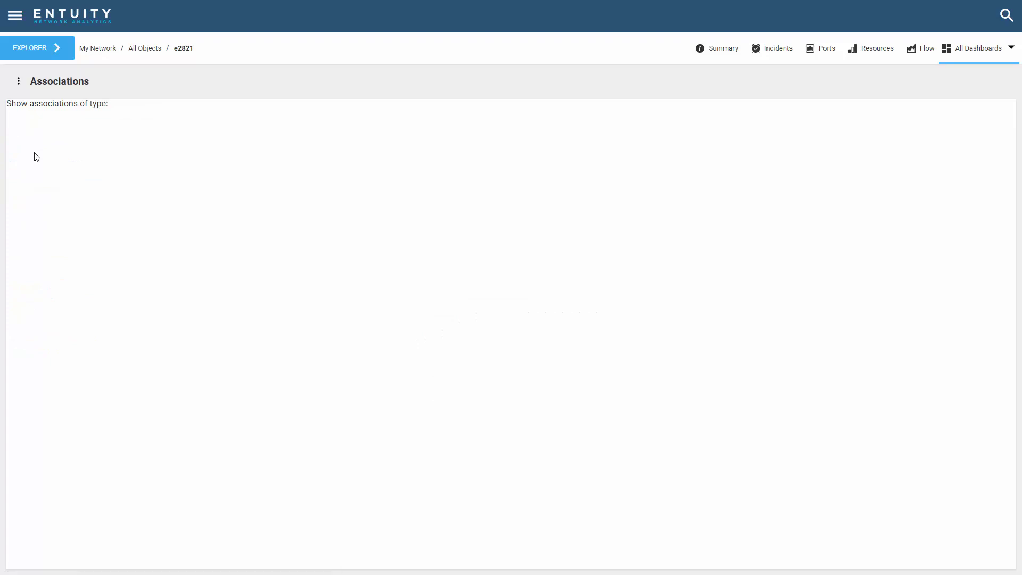